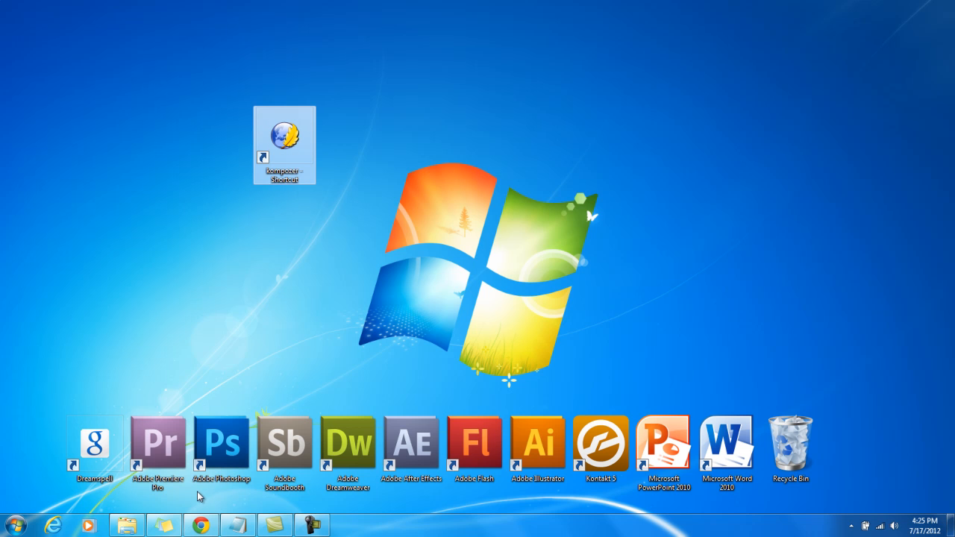
# Switch to Chrome, search Google for filezilla and open the FileZilla client download page
pyautogui.click(203, 526)
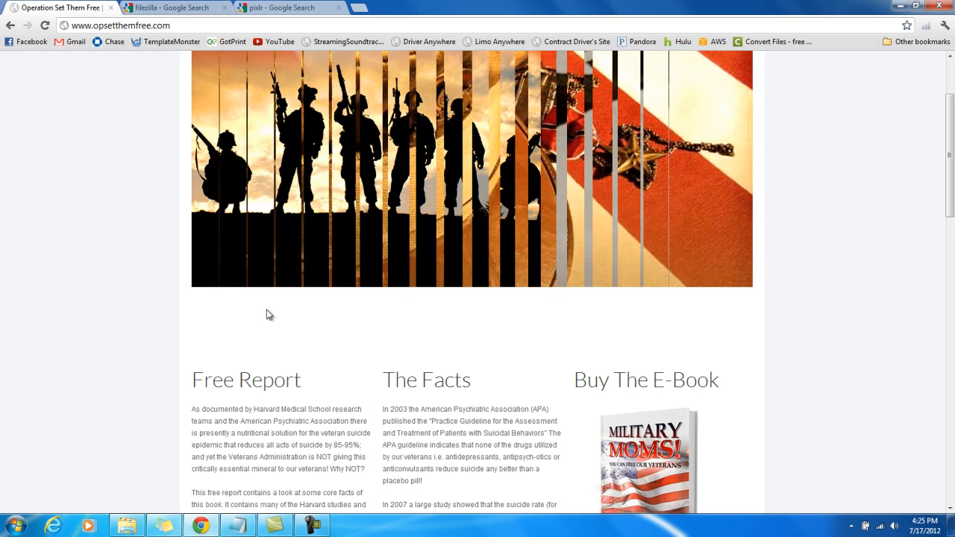
pyautogui.click(165, 8)
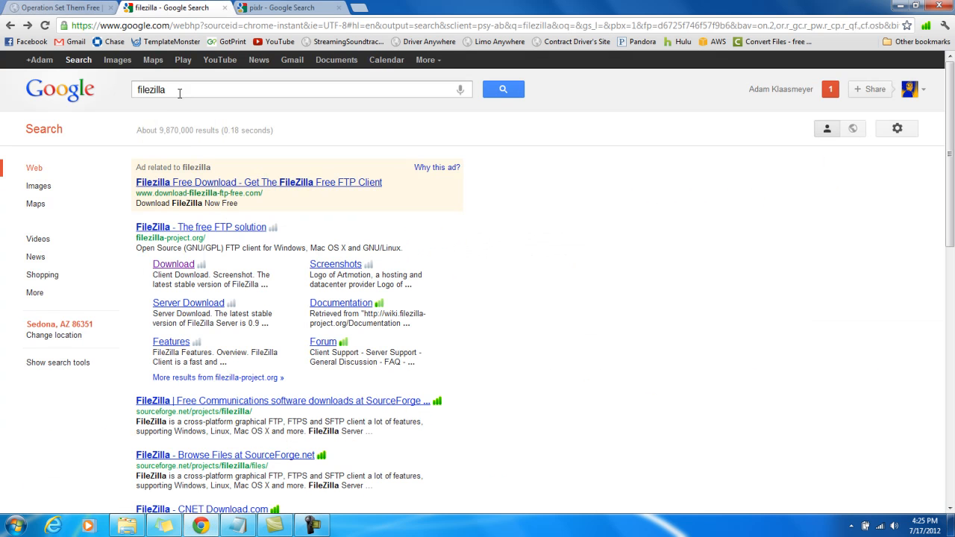
pyautogui.write('filezi')
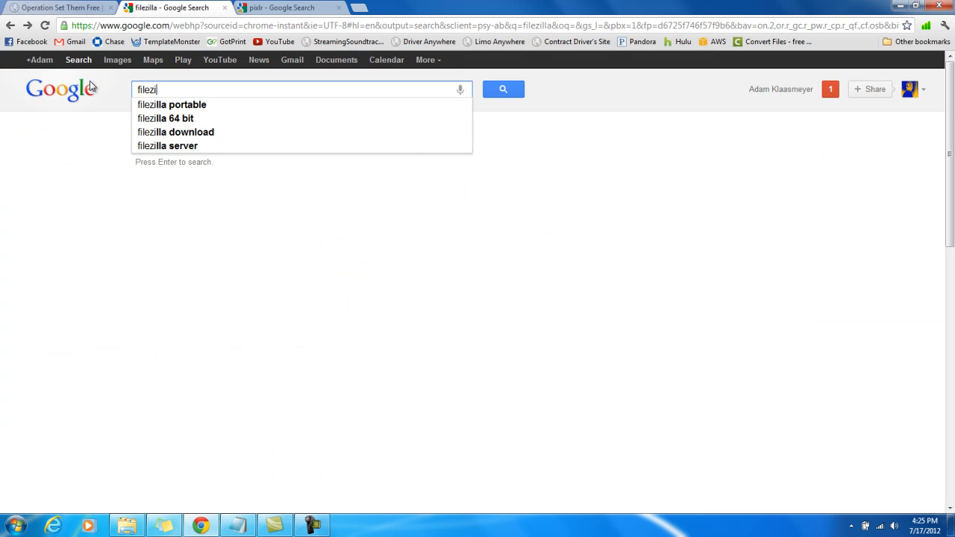
pyautogui.write('lla')
pyautogui.press('Return')
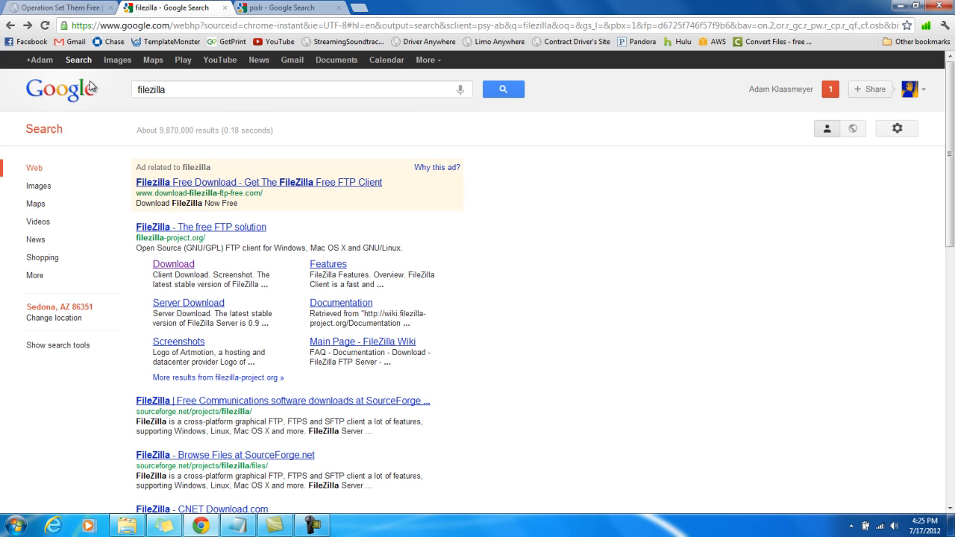
pyautogui.click(176, 268)
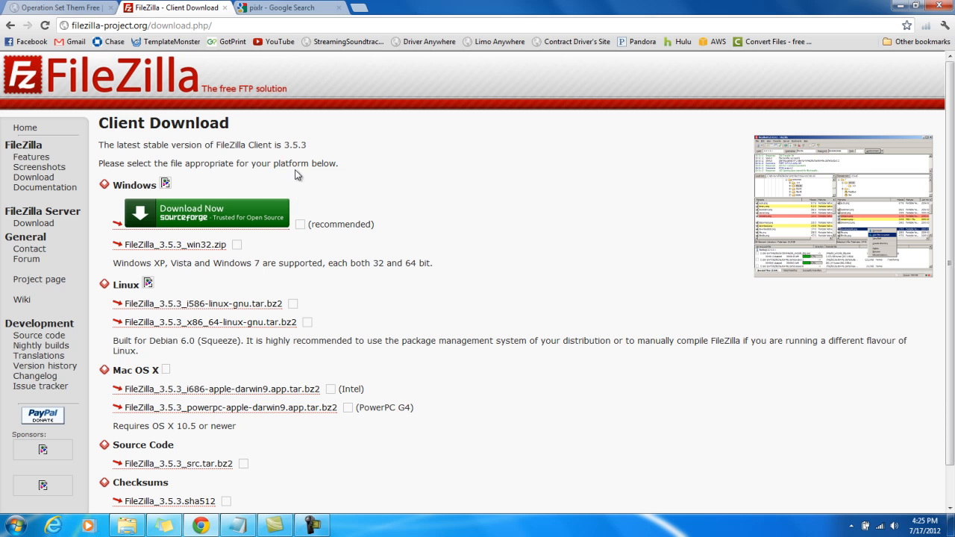
# Search Google for pixlr in the other open search page and launch the photo editor from pixlr.com
pyautogui.click(269, 11)
pyautogui.doubleClick(160, 90)
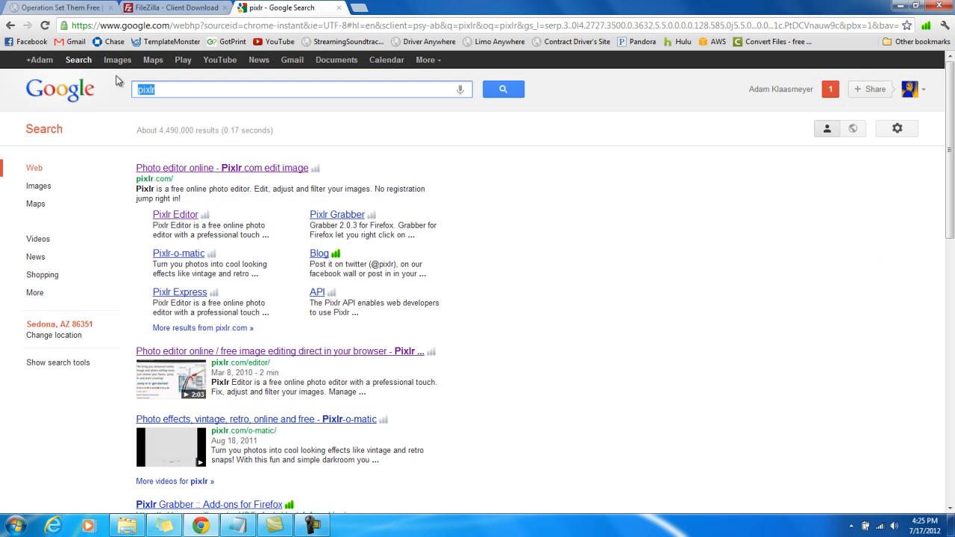
pyautogui.write('pixlr')
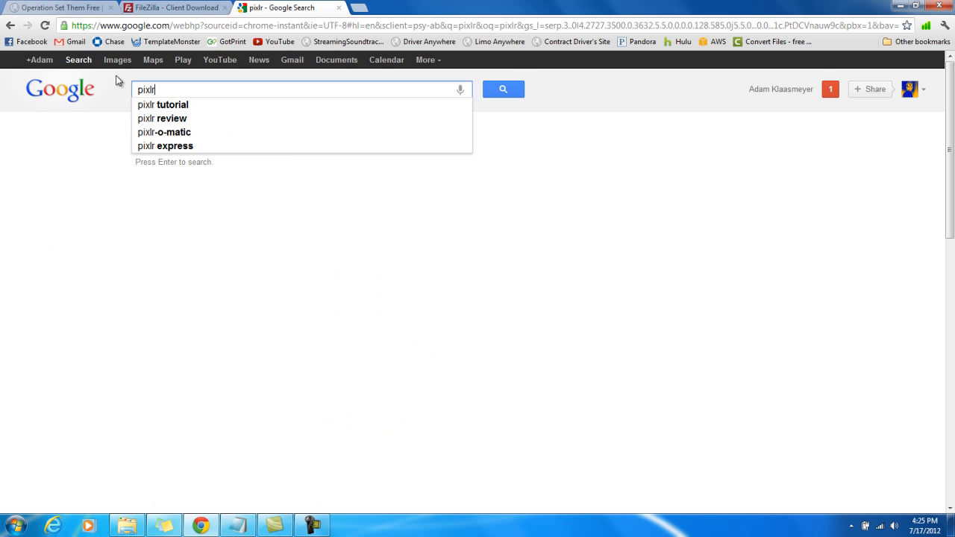
pyautogui.press('Return')
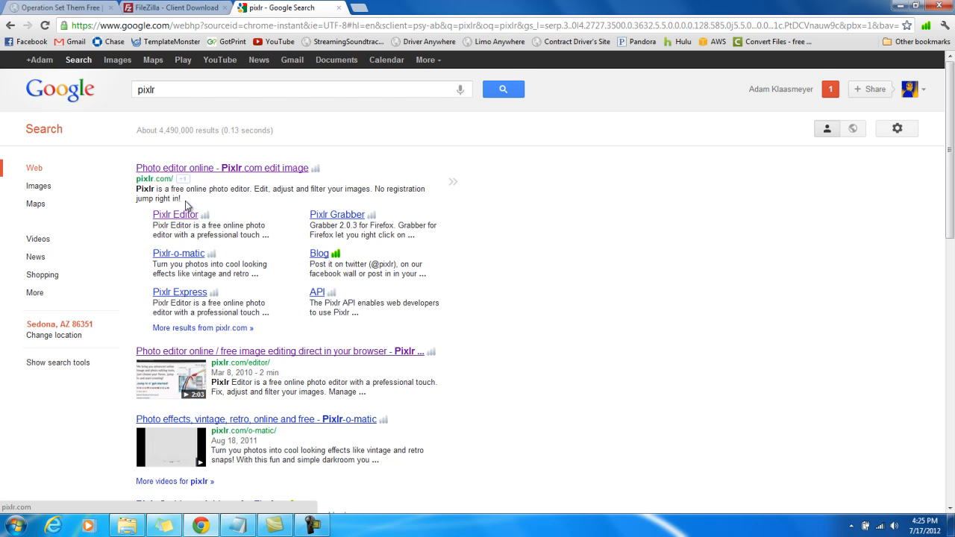
pyautogui.click(192, 168)
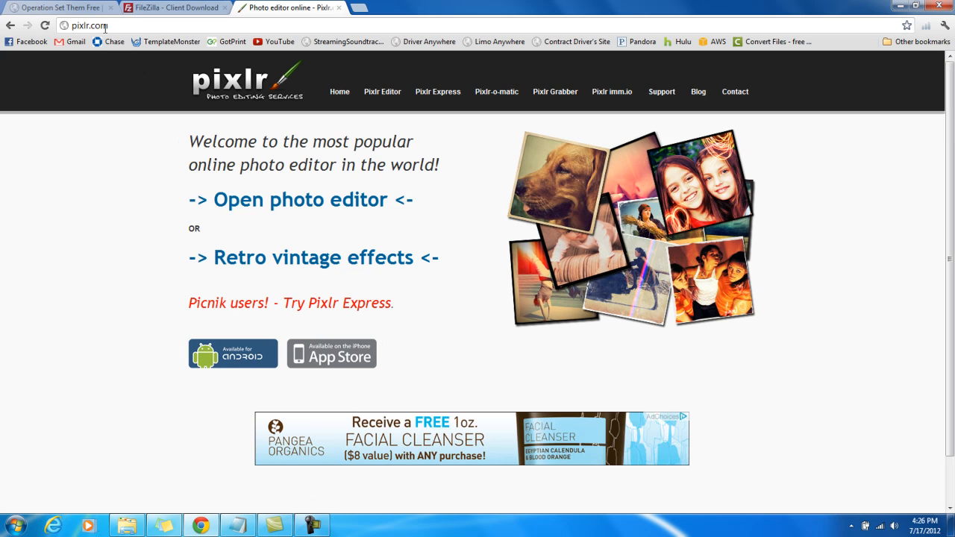
pyautogui.click(259, 198)
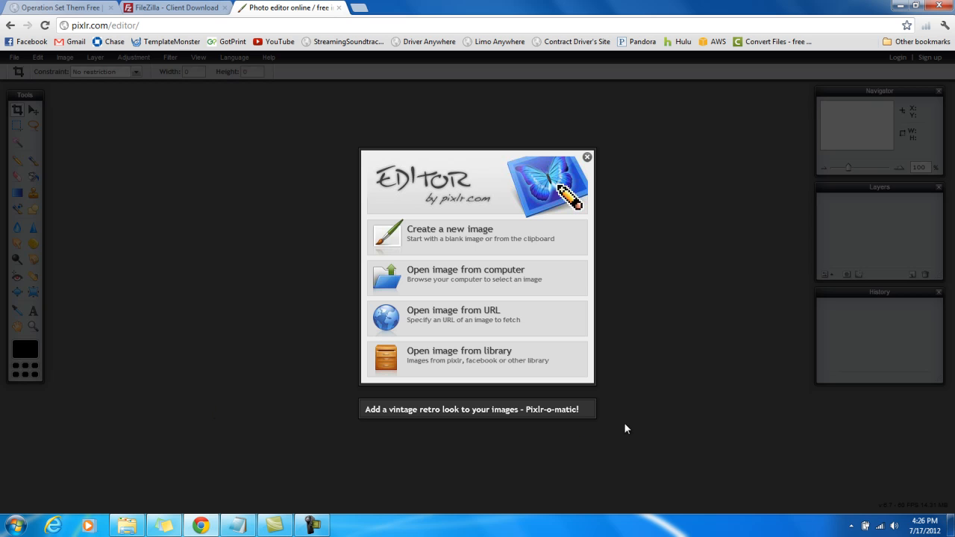
# Launch KompoZer from its desktop shortcut, allowing it to run, and expand the Operation Set Free site's files
pyautogui.click(951, 525)
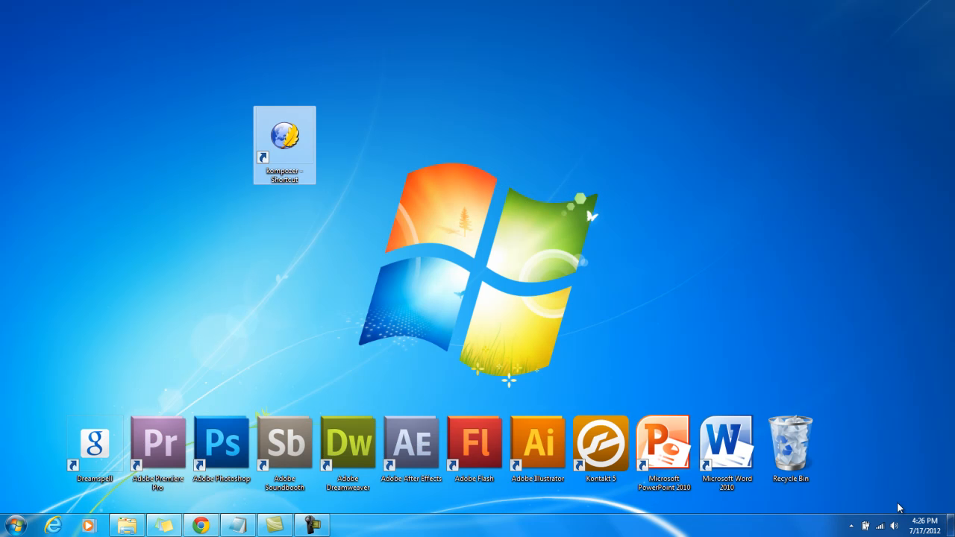
pyautogui.click(220, 140)
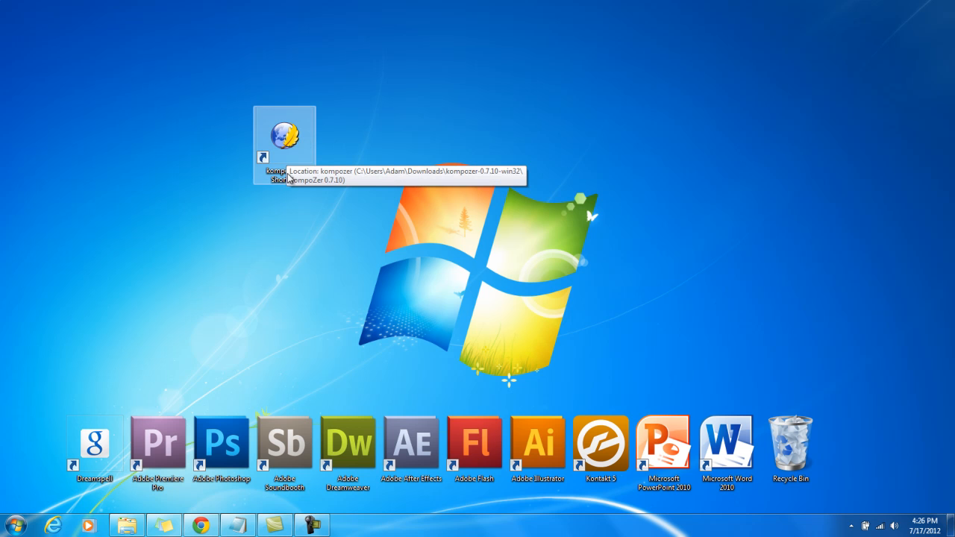
pyautogui.doubleClick(292, 136)
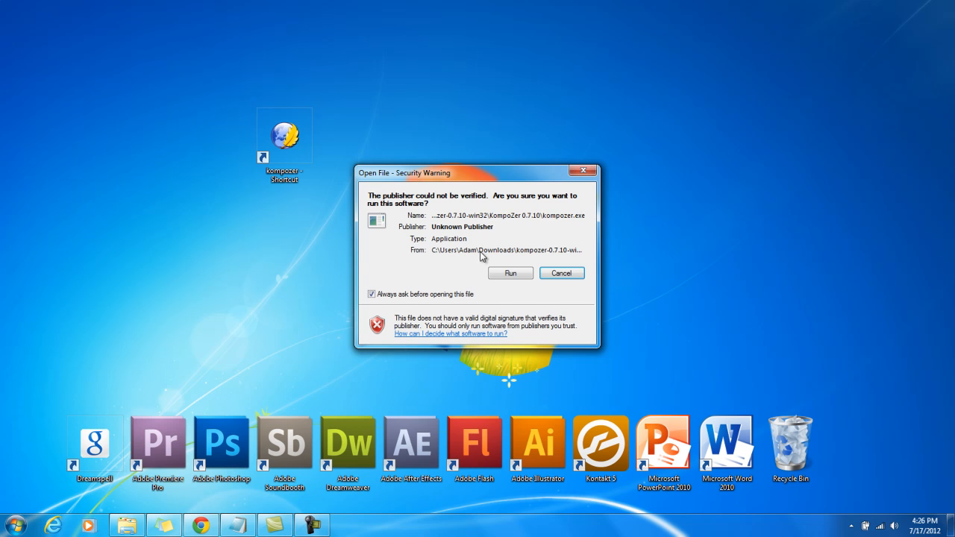
pyautogui.click(508, 273)
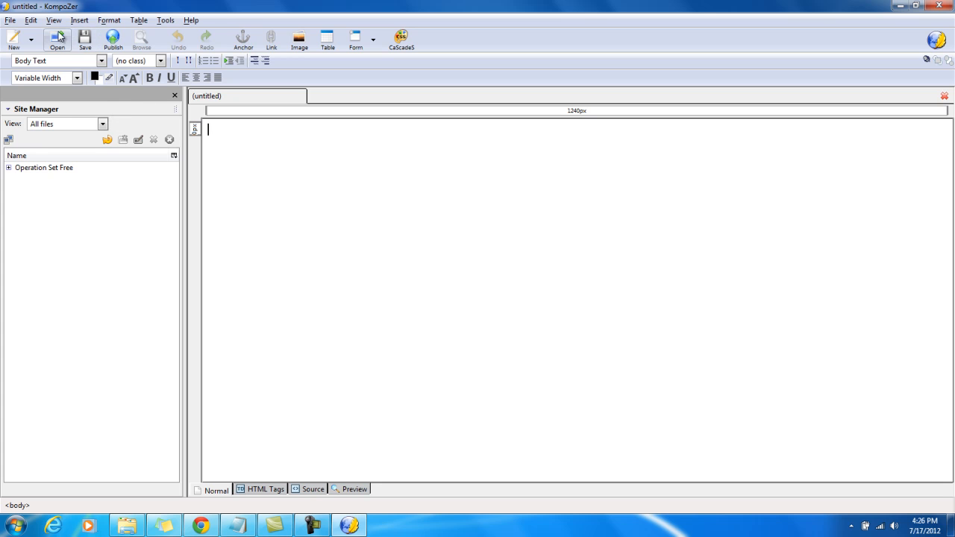
pyautogui.click(39, 169)
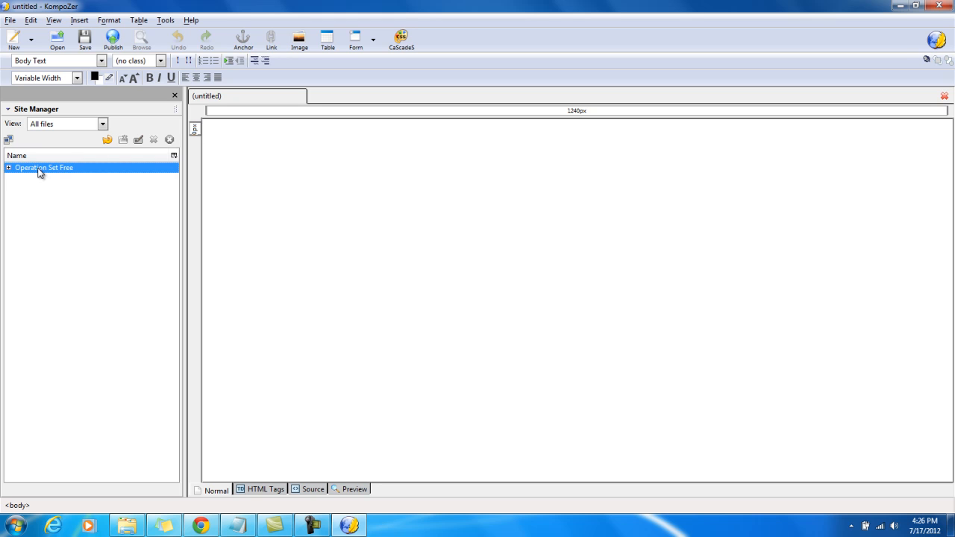
pyautogui.click(9, 168)
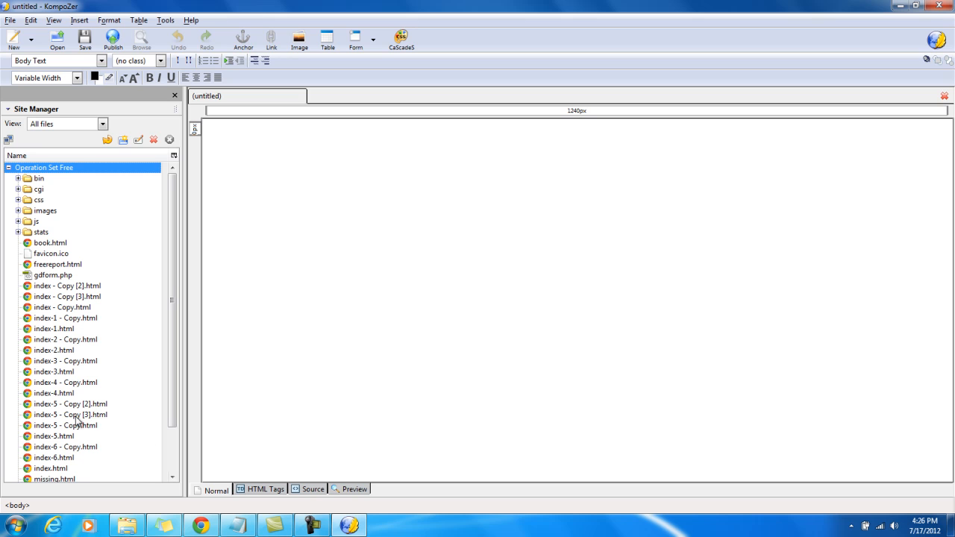
# Switch to the ftp-opsetthemfree-login note in Notepad and examine the web server's host entry
pyautogui.click(237, 526)
pyautogui.click(453, 191)
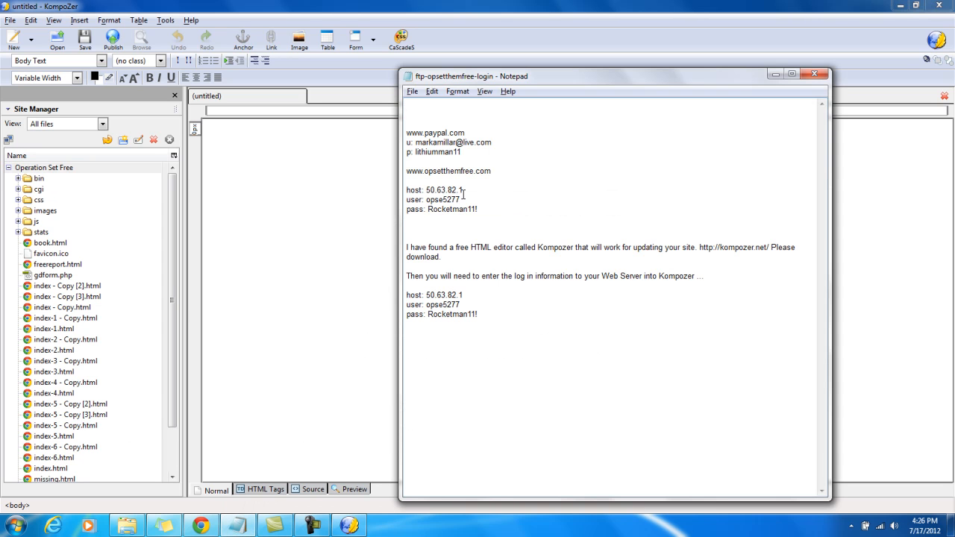
pyautogui.moveTo(465, 190); pyautogui.dragTo(428, 188)
pyautogui.click(477, 189)
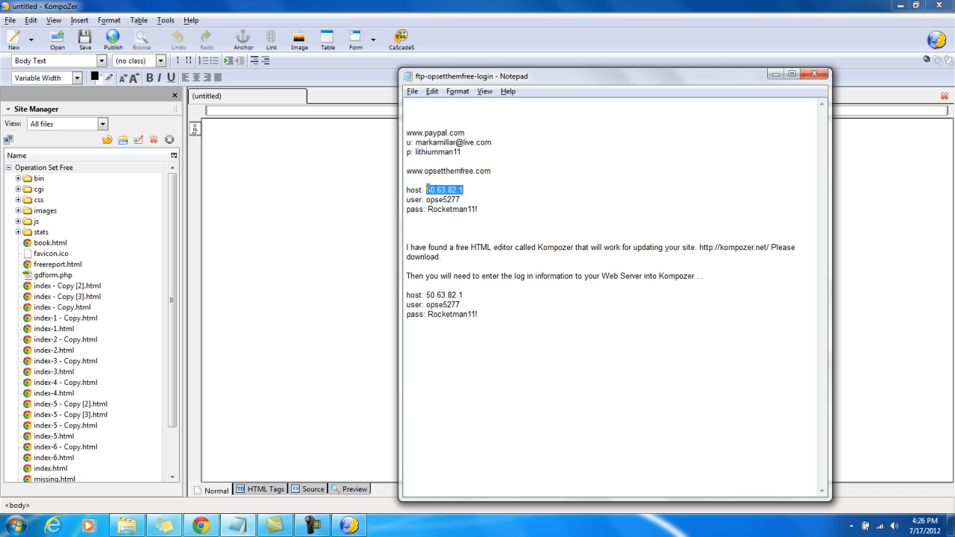
# Examine the web server's user and password entries in the login note, and minimize Notepad
pyautogui.click(485, 190)
pyautogui.moveTo(460, 199); pyautogui.dragTo(426, 199)
pyautogui.click(480, 200)
pyautogui.moveTo(481, 210); pyautogui.dragTo(429, 212)
pyautogui.click(491, 209)
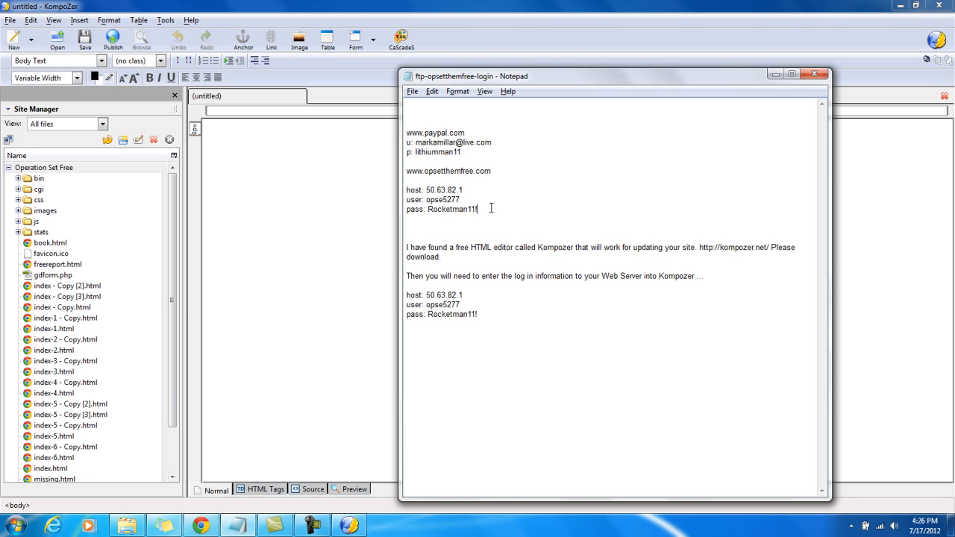
pyautogui.click(776, 76)
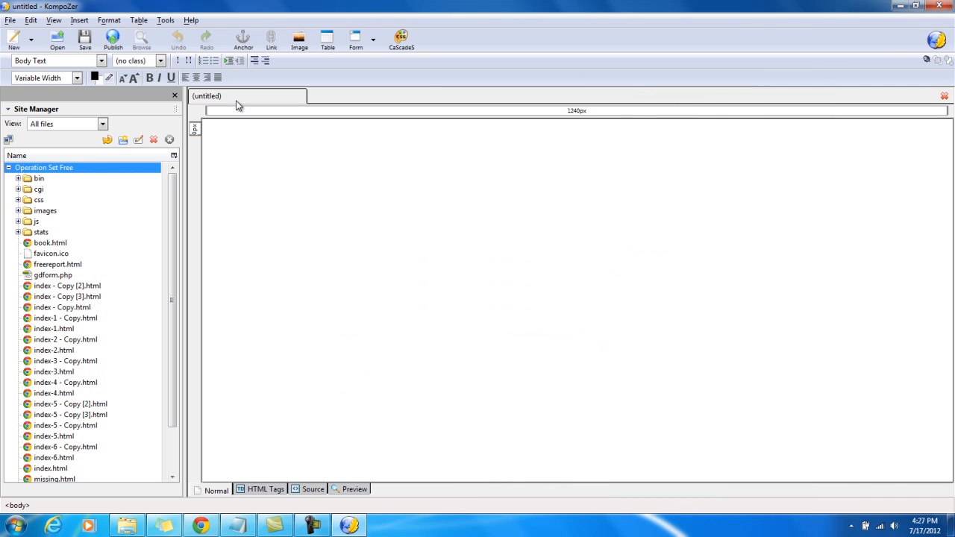
# Browse the site's images folder, checking banner-2.jpg, banner-3.jpg and ebook-v1.jpg, and collapse the folder
pyautogui.moveTo(173, 186); pyautogui.dragTo(172, 202)
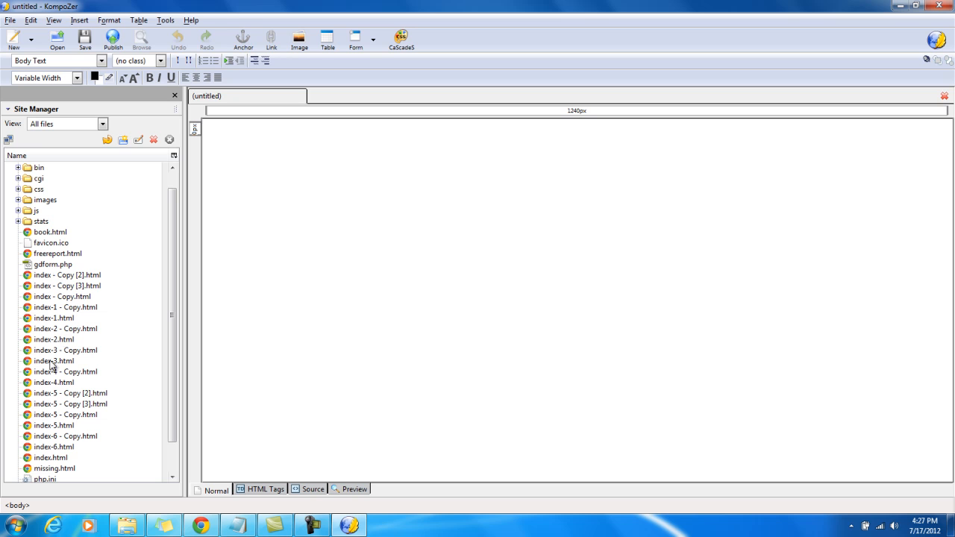
pyautogui.click(44, 201)
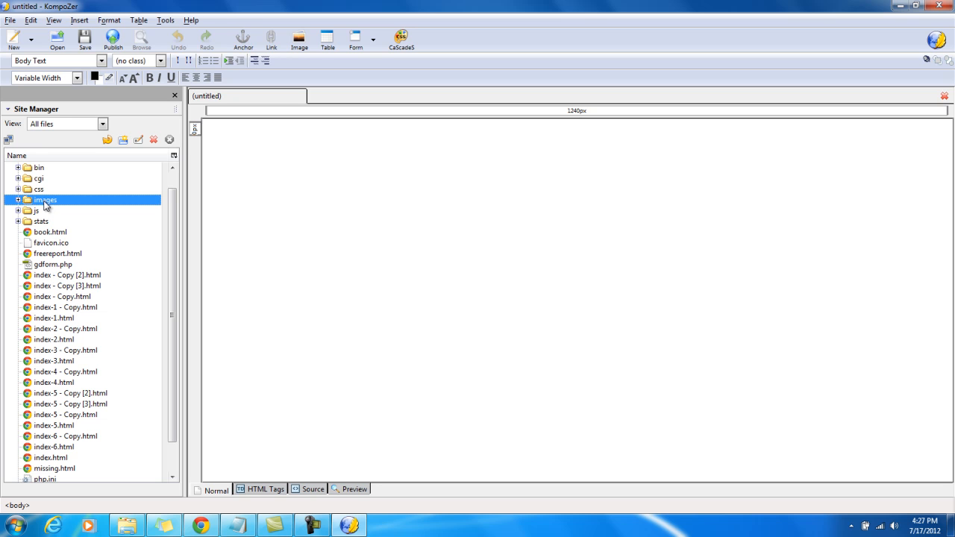
pyautogui.click(18, 200)
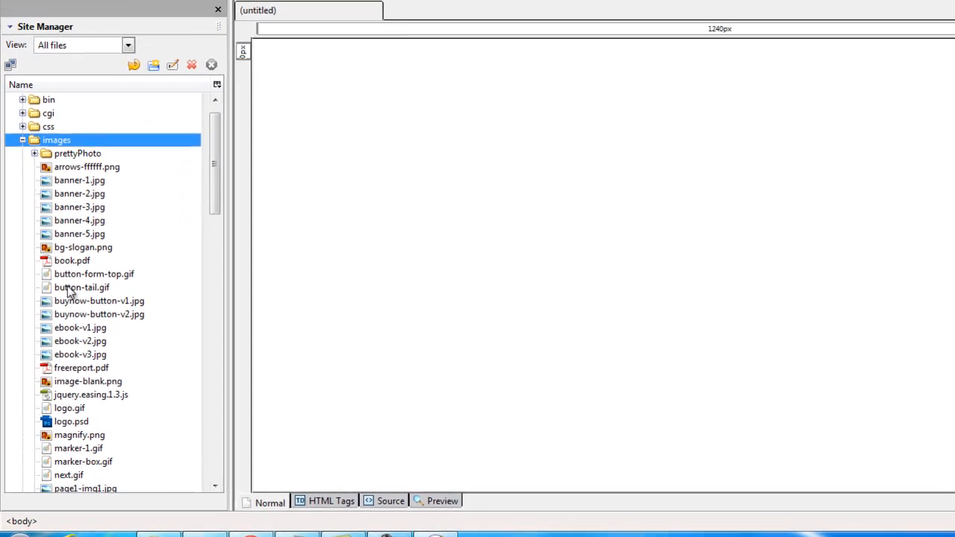
pyautogui.click(90, 193)
pyautogui.click(90, 206)
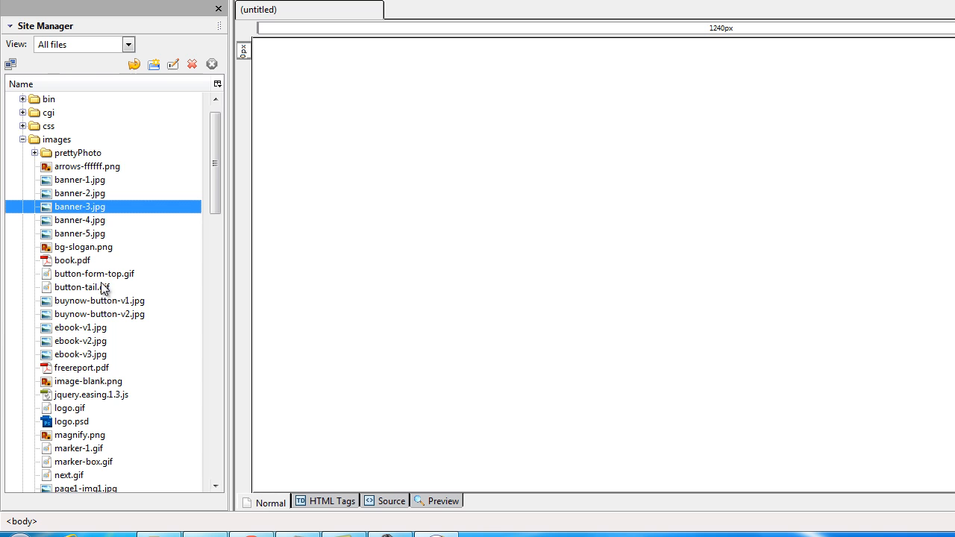
pyautogui.click(99, 328)
pyautogui.click(24, 139)
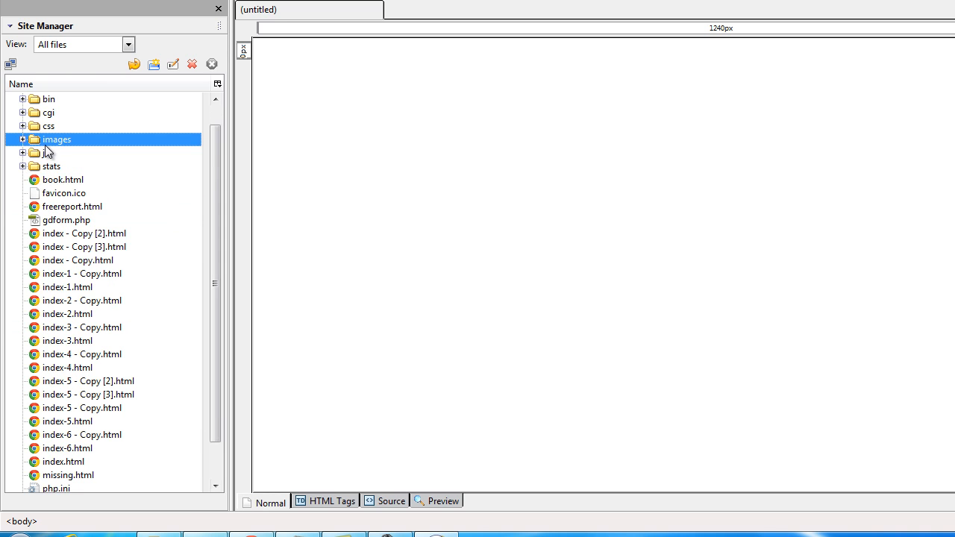
# Open the site's index.html for editing and look through its sections down to the Lithium Orotate text
pyautogui.click(94, 274)
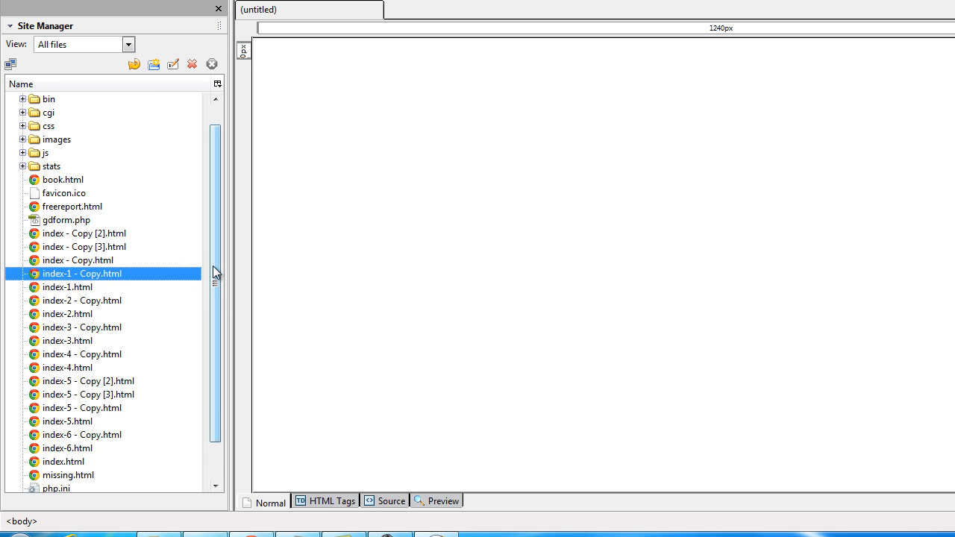
pyautogui.moveTo(213, 266); pyautogui.dragTo(221, 299)
pyautogui.click(69, 423)
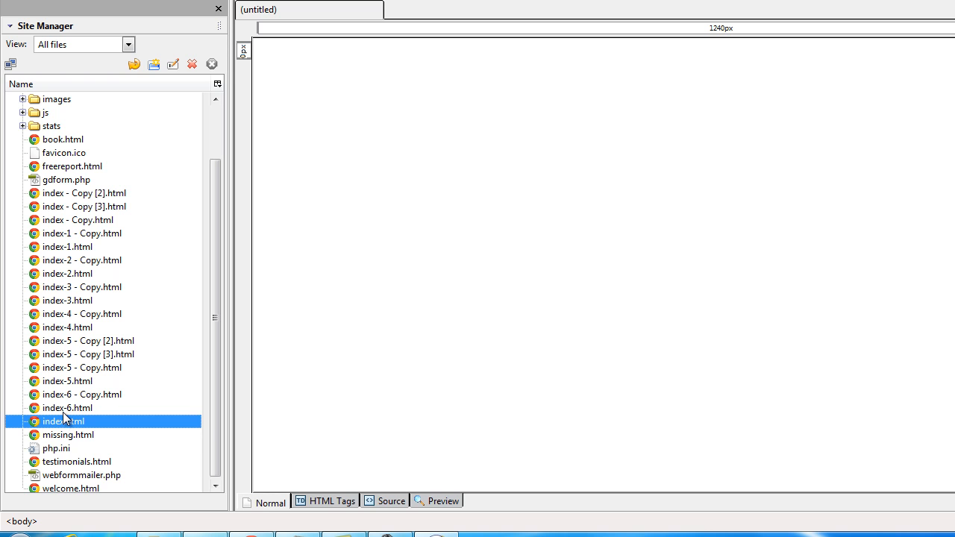
pyautogui.doubleClick(63, 422)
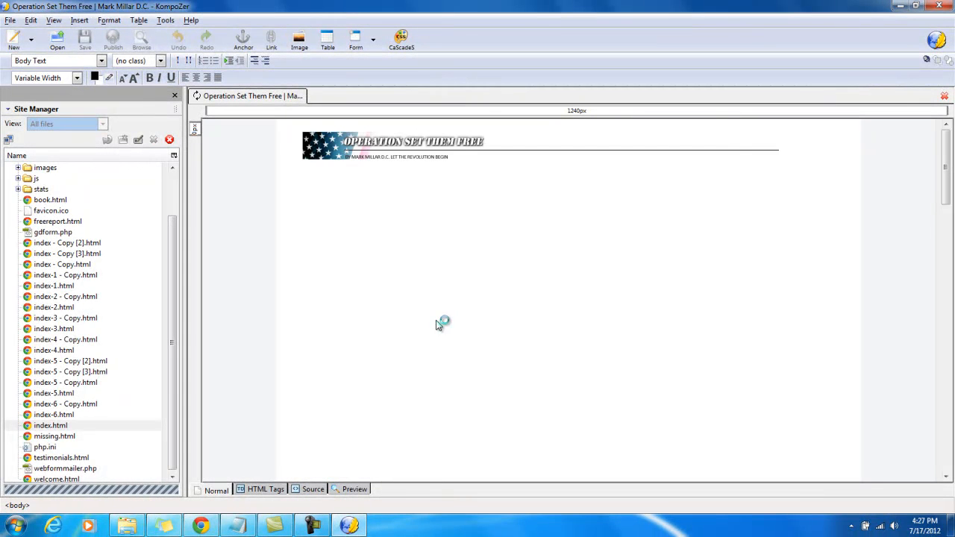
pyautogui.scroll(-3, 507, 296)
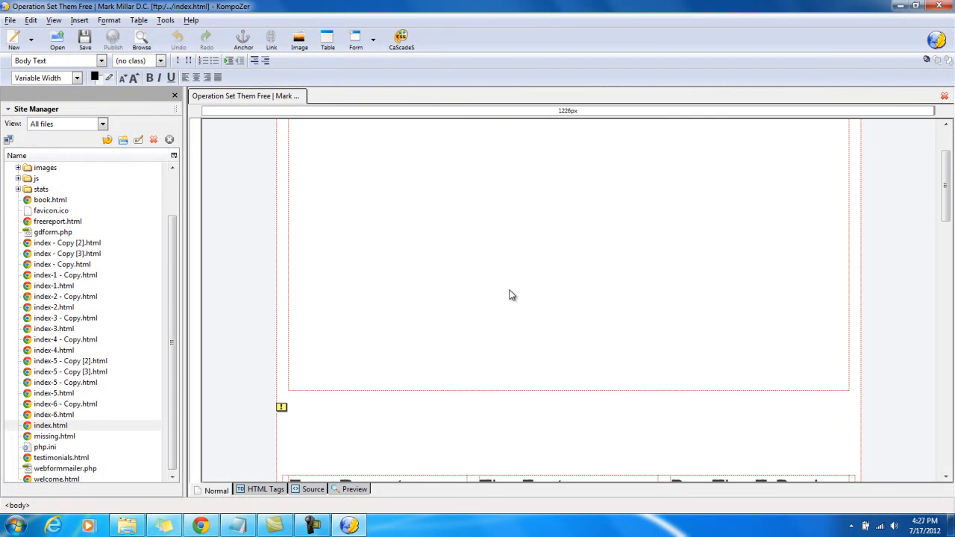
pyautogui.scroll(-10, 510, 294)
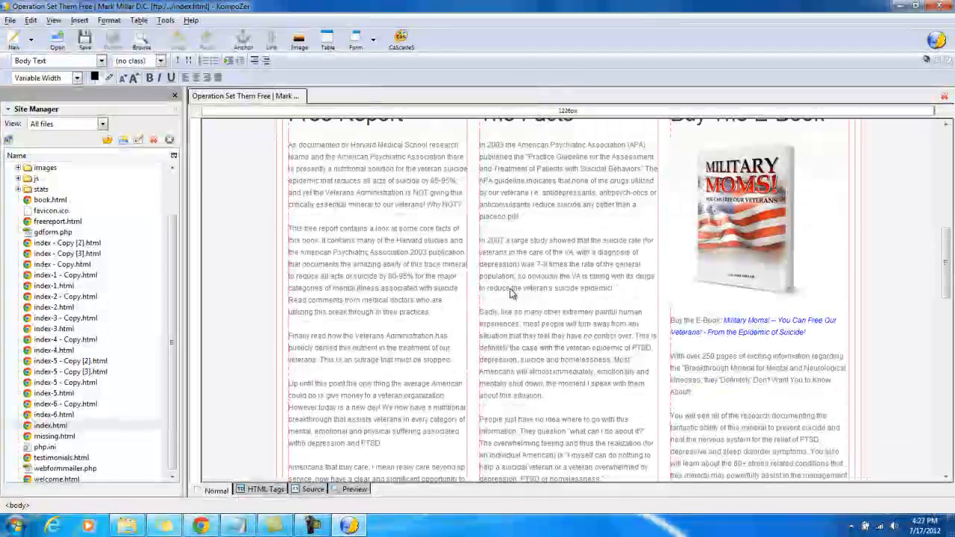
pyautogui.scroll(-10, 511, 294)
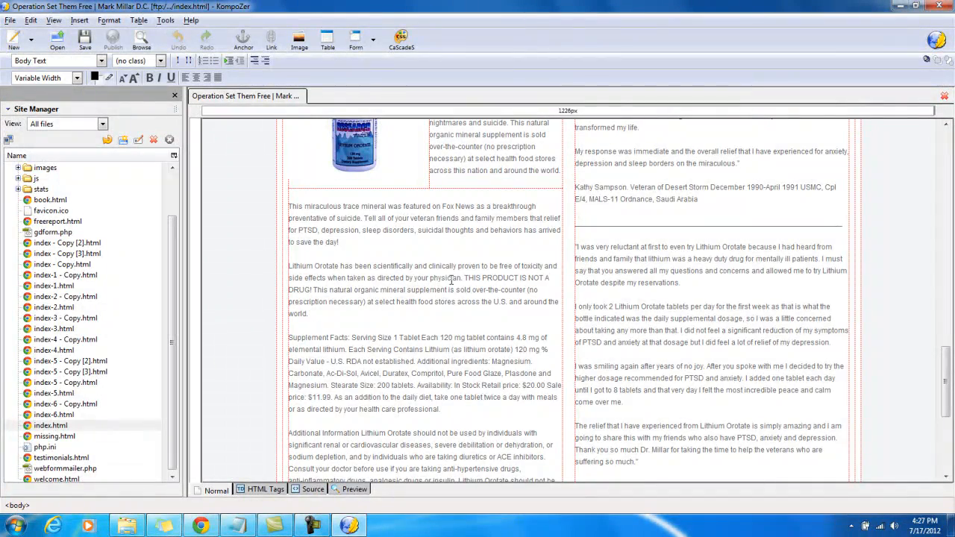
# Try adding and deleting stray characters in the paragraph beginning "Lithium Orotate has been scientifically", and undo all the test edits
pyautogui.click(328, 266)
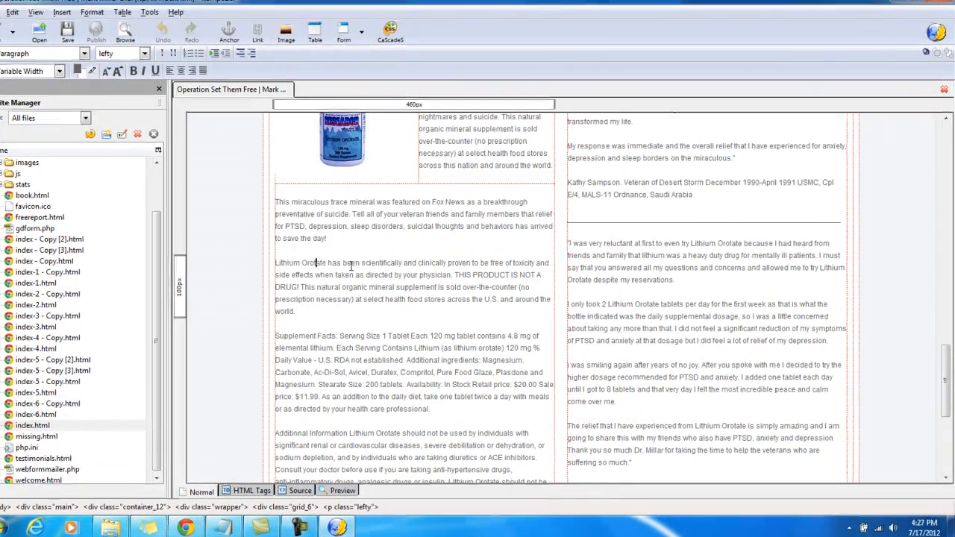
pyautogui.write('sas')
pyautogui.press('BackSpace')
pyautogui.press('BackSpace')
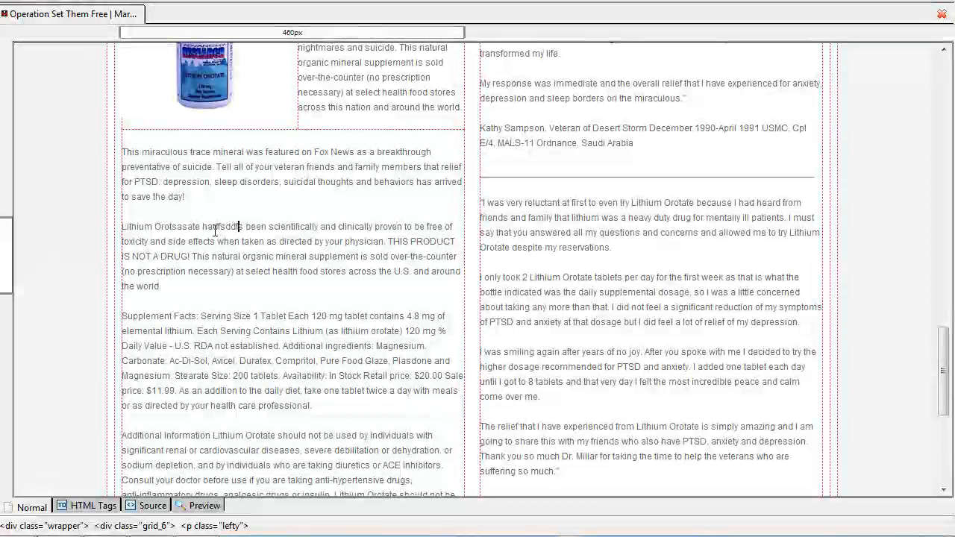
pyautogui.press('BackSpace')
pyautogui.press('BackSpace')
pyautogui.press('BackSpace')
pyautogui.press('BackSpace')
pyautogui.press('BackSpace')
pyautogui.press('BackSpace')
pyautogui.press('BackSpace')
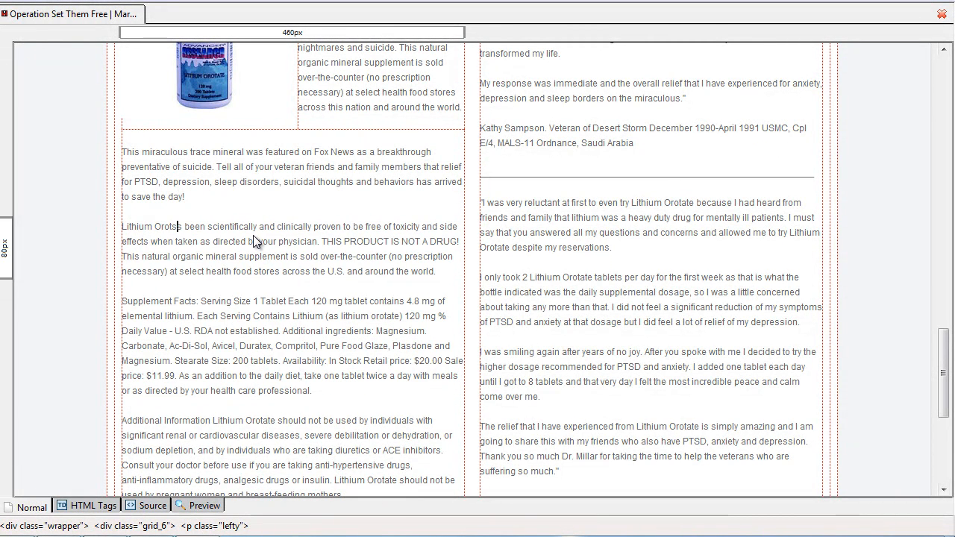
pyautogui.hotkey('ctrl', 'z')
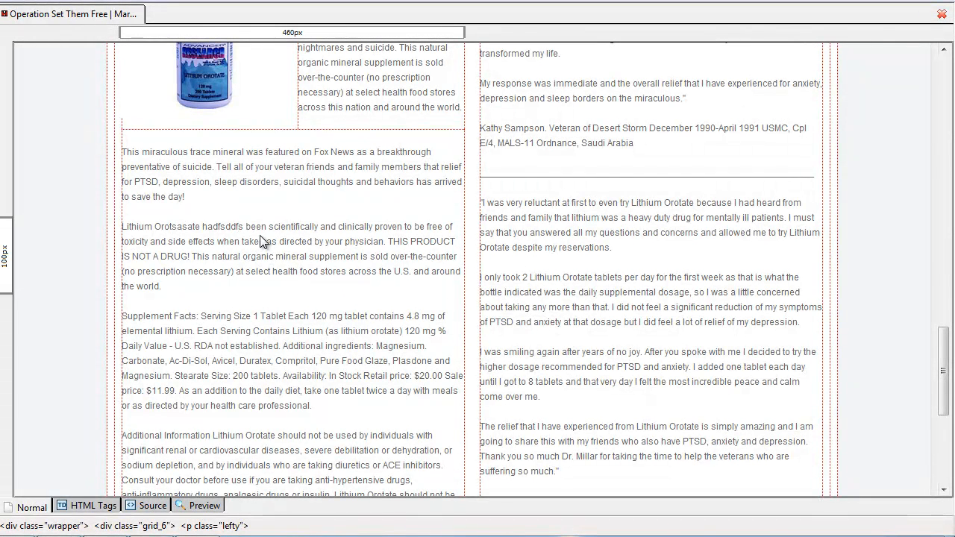
pyautogui.hotkey('ctrl', 'z')
pyautogui.hotkey('ctrl', 'z')
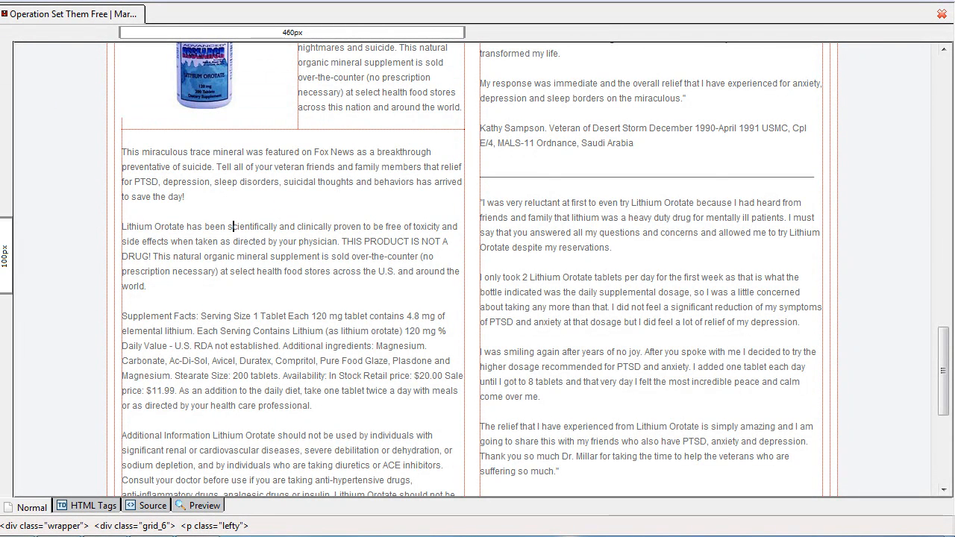
# Save index.html, and reload opsetthemfree.com in Chrome to check its Lithium Orotate section
pyautogui.hotkey('ctrl', 's')
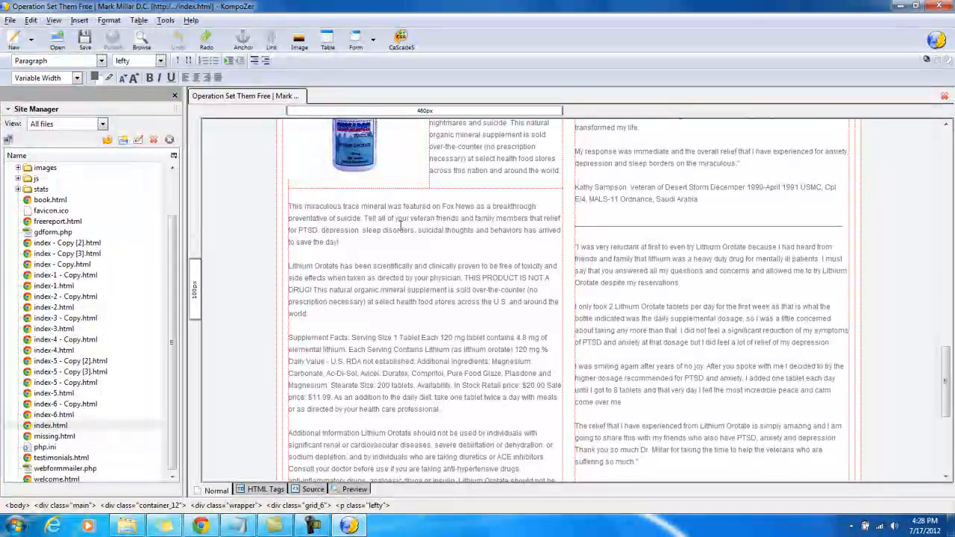
pyautogui.click(217, 513)
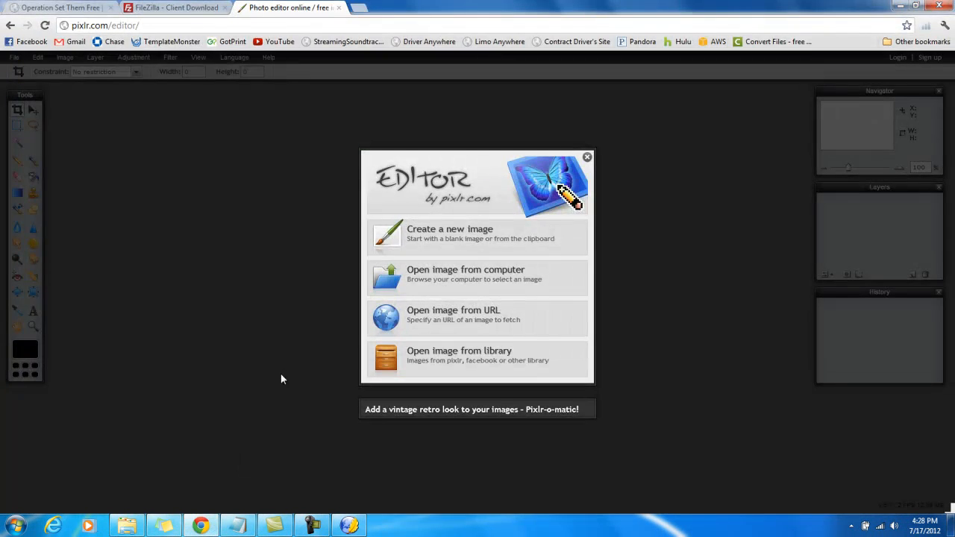
pyautogui.click(59, 7)
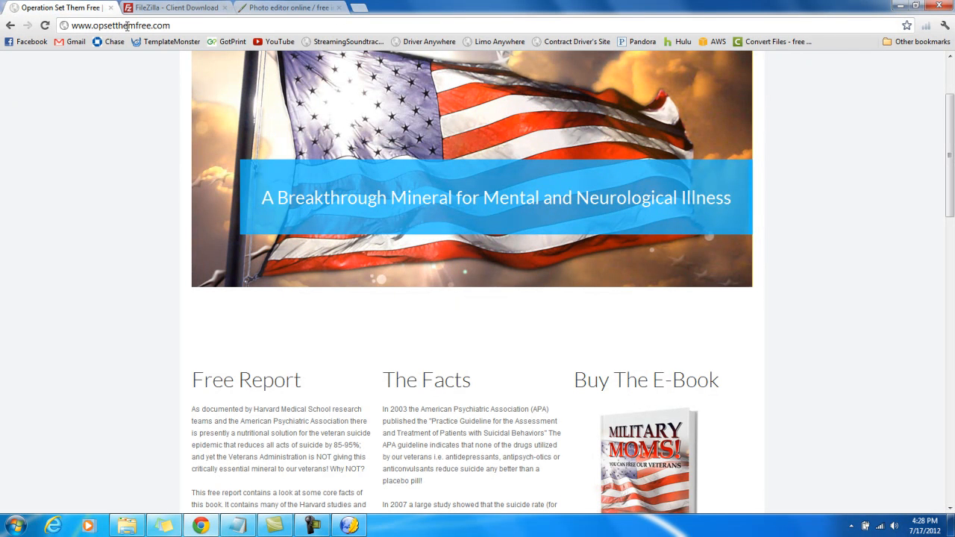
pyautogui.click(45, 25)
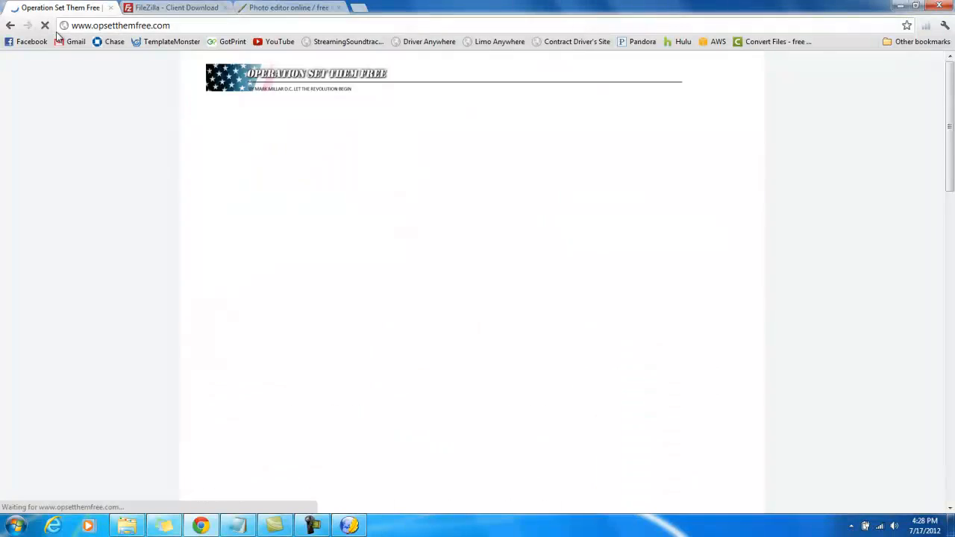
pyautogui.scroll(-2, 465, 323)
pyautogui.scroll(-10, 465, 322)
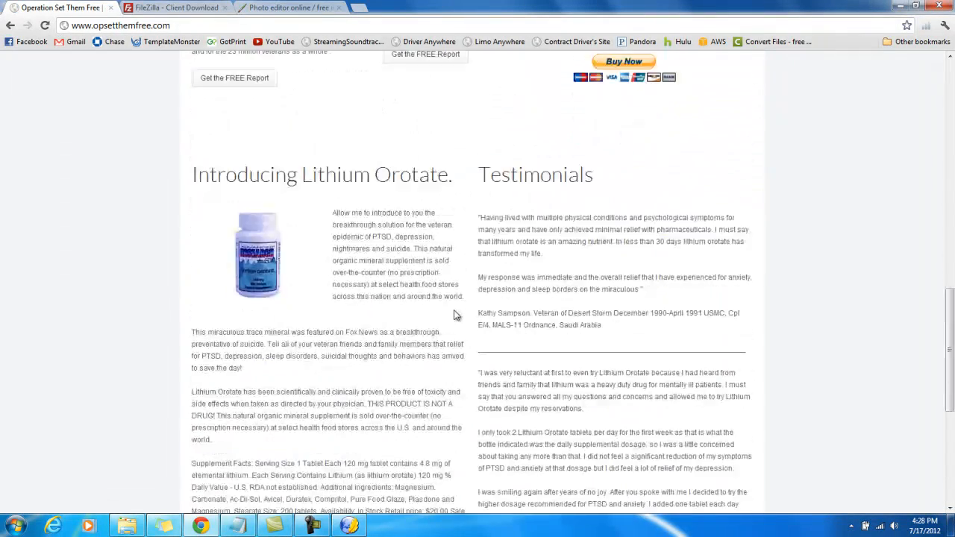
pyautogui.moveTo(233, 272); pyautogui.dragTo(196, 273)
pyautogui.click(269, 275)
pyautogui.scroll(1, 287, 312)
pyautogui.scroll(10, 287, 312)
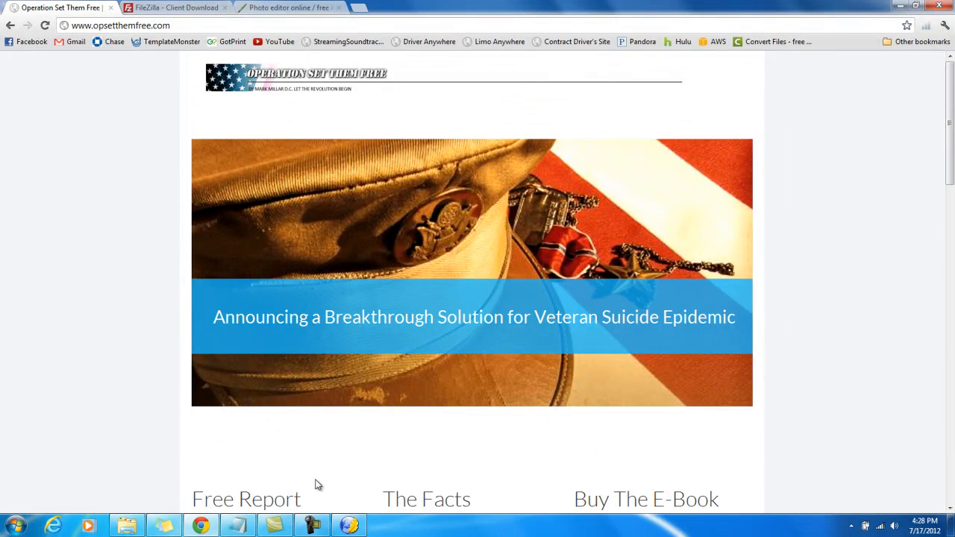
# Switch back to KompoZer and set the link of the Get the FREE Report button under The Facts to freereport.html
pyautogui.click(349, 526)
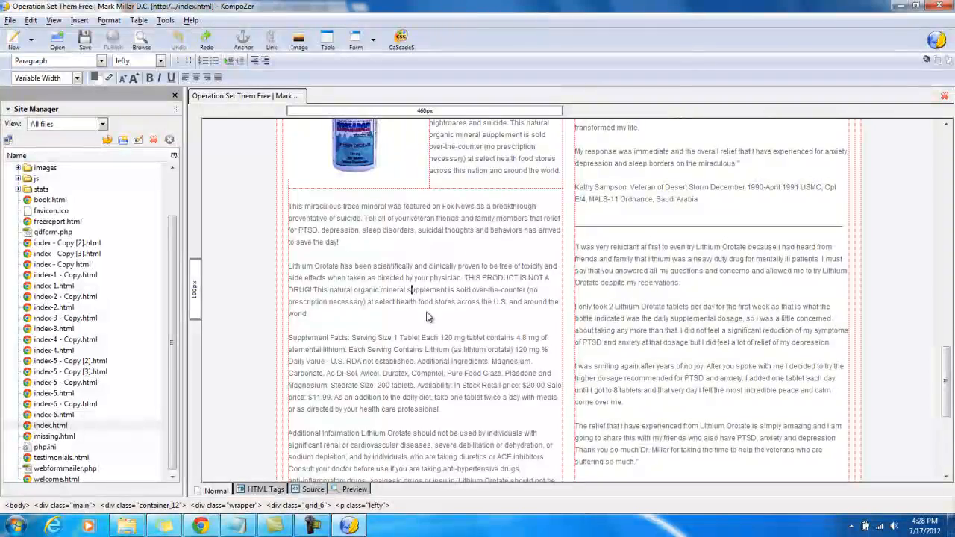
pyautogui.scroll(5, 460, 324)
pyautogui.scroll(2, 460, 329)
pyautogui.click(524, 333)
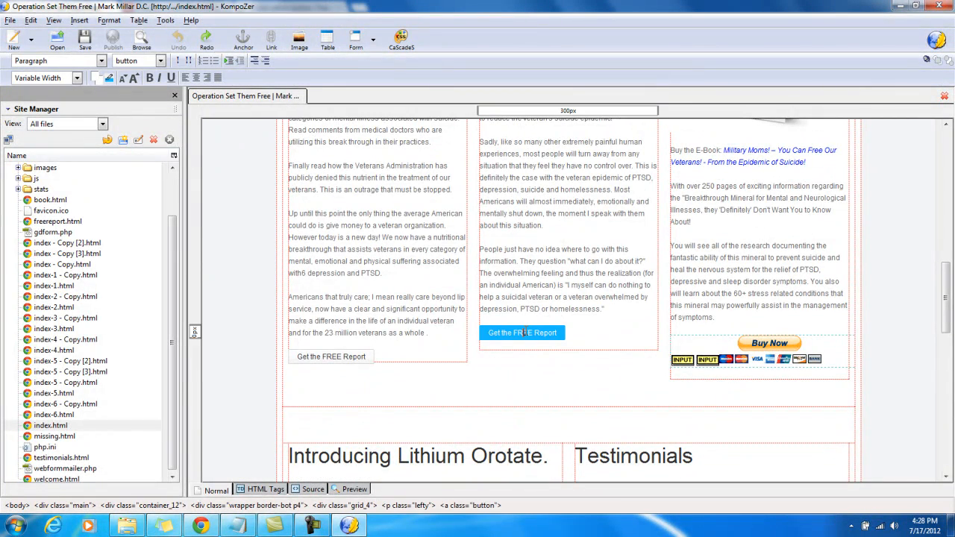
pyautogui.click(523, 333)
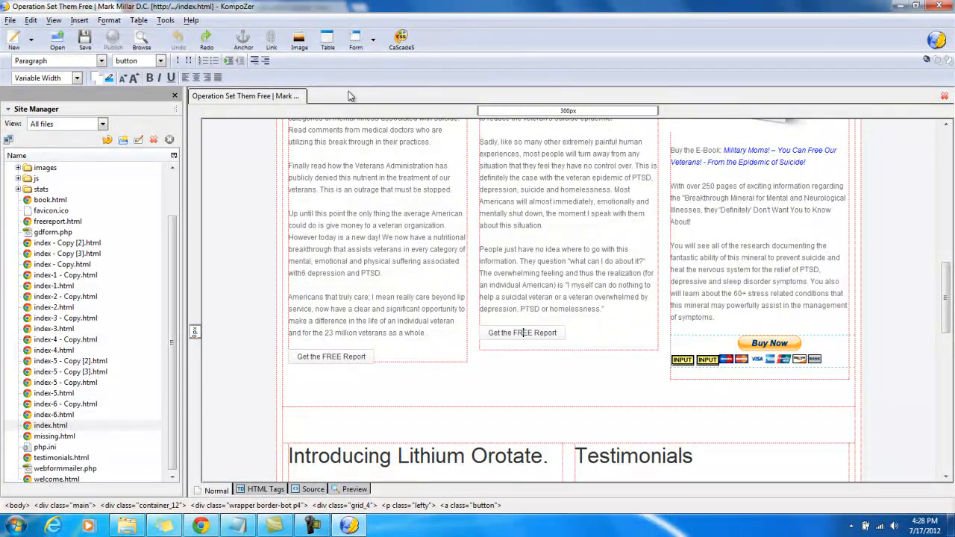
pyautogui.click(273, 43)
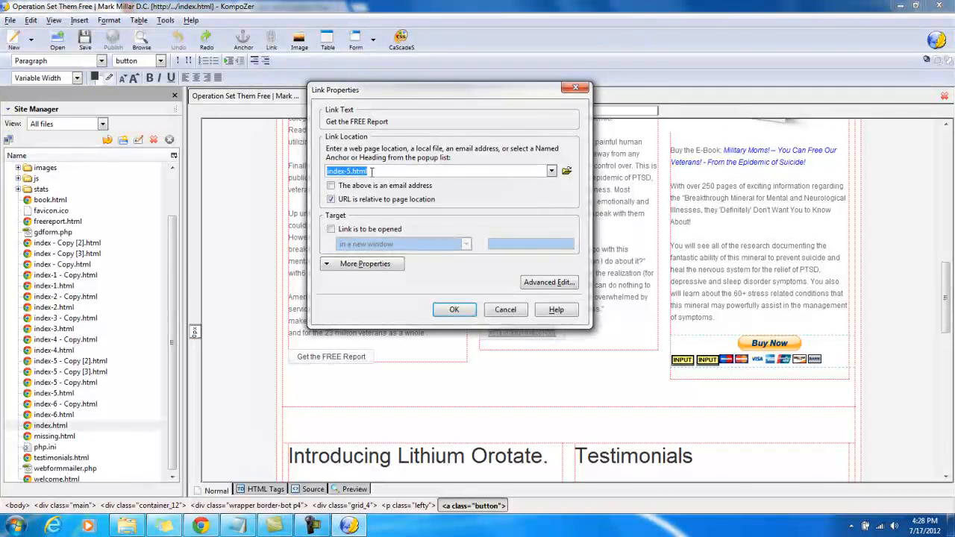
pyautogui.click(367, 171)
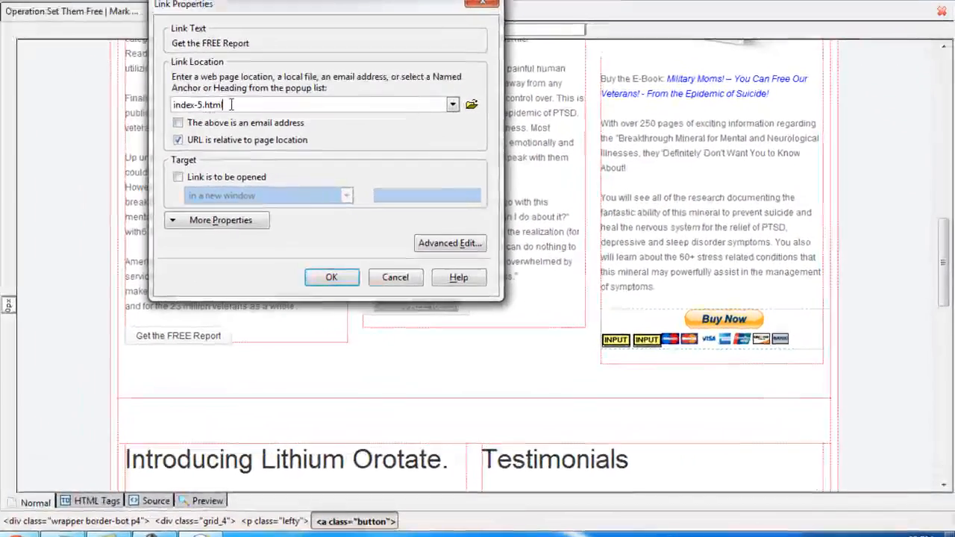
pyautogui.moveTo(367, 171); pyautogui.dragTo(338, 172)
pyautogui.doubleClick(184, 104)
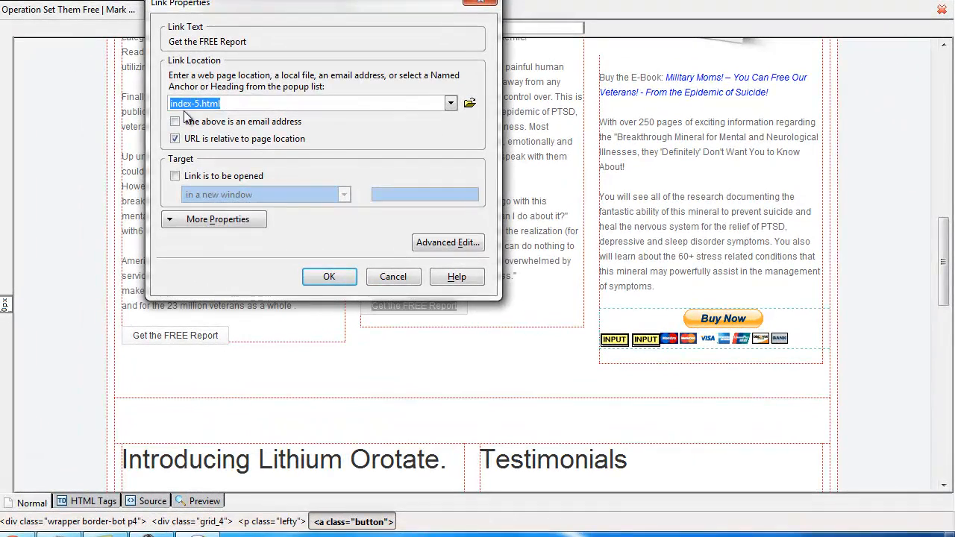
pyautogui.write('freereport.')
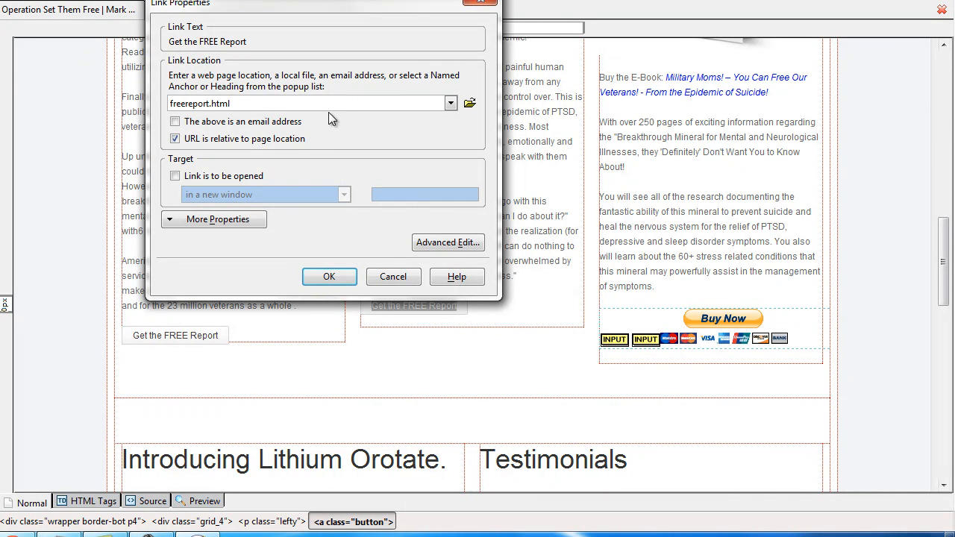
pyautogui.click(332, 276)
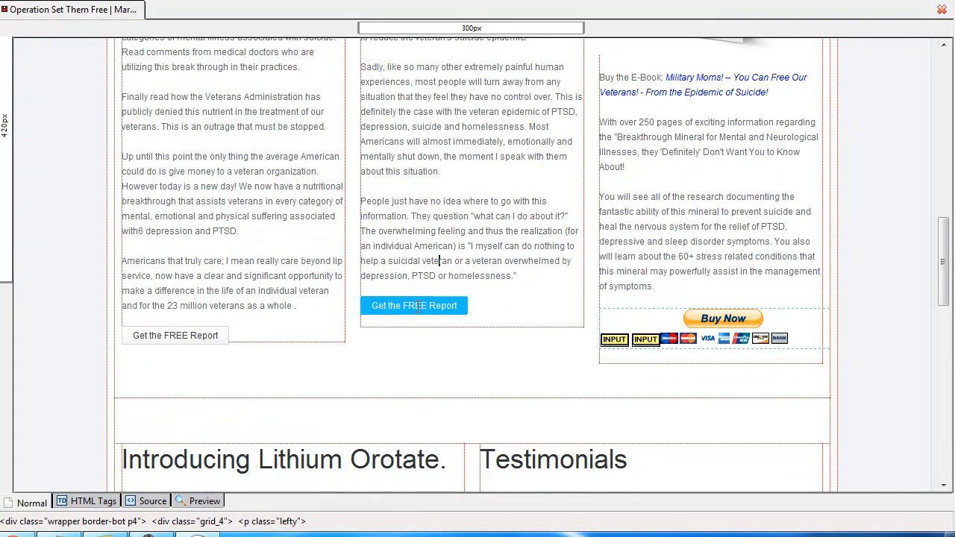
pyautogui.click(427, 249)
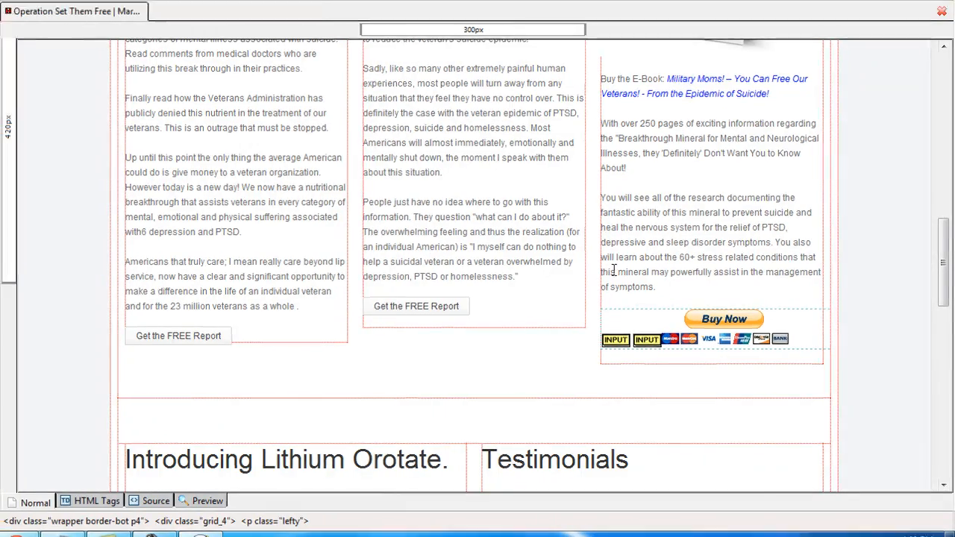
# Delete the Military Moms cover image under the Buy The E-Book heading
pyautogui.scroll(7, 612, 270)
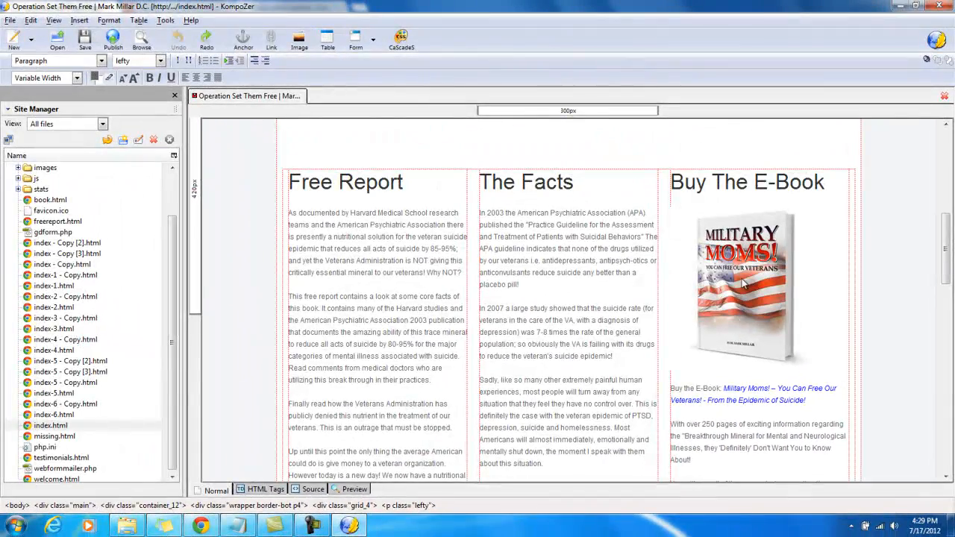
pyautogui.click(588, 260)
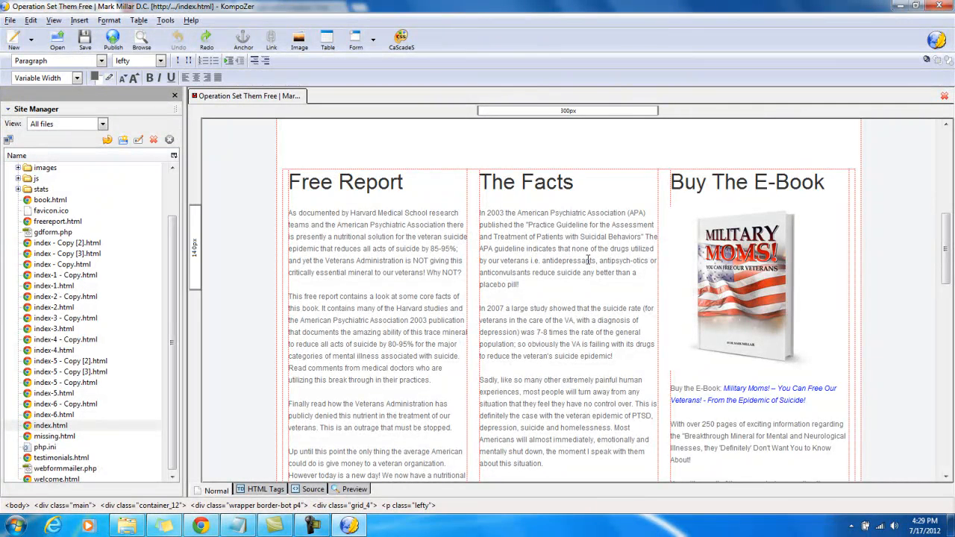
pyautogui.click(744, 270)
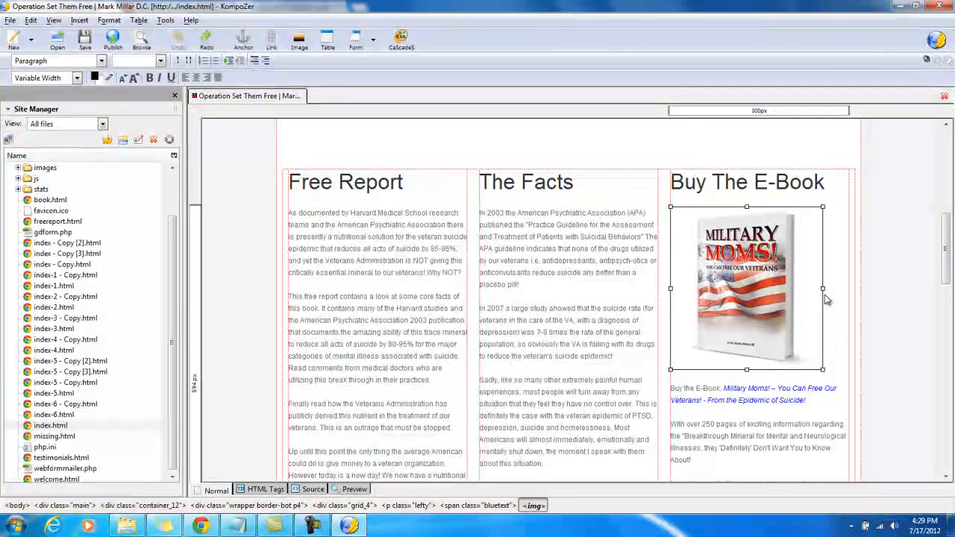
pyautogui.press('Delete')
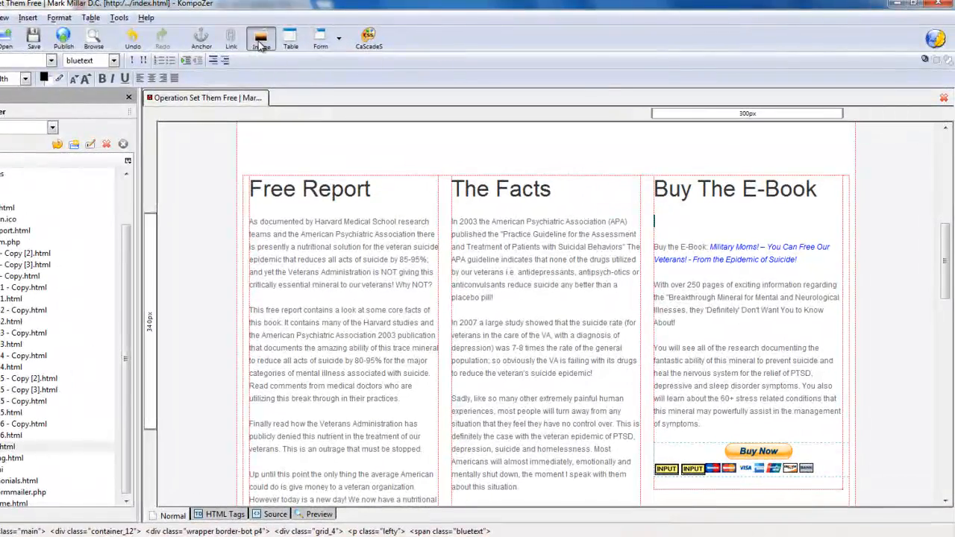
# Start inserting an image in its place and choose ebook-v3 from the Operation Get Free images folder
pyautogui.click(299, 42)
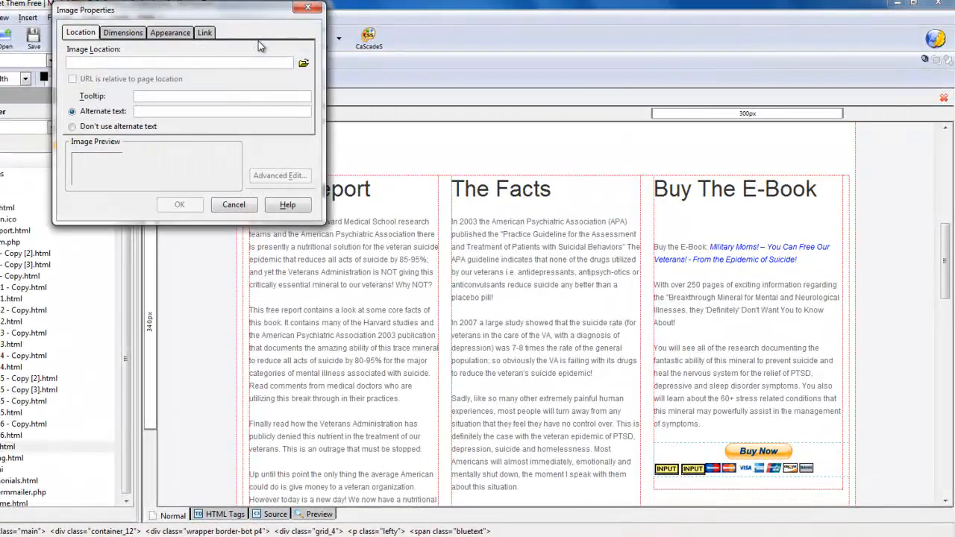
pyautogui.click(303, 65)
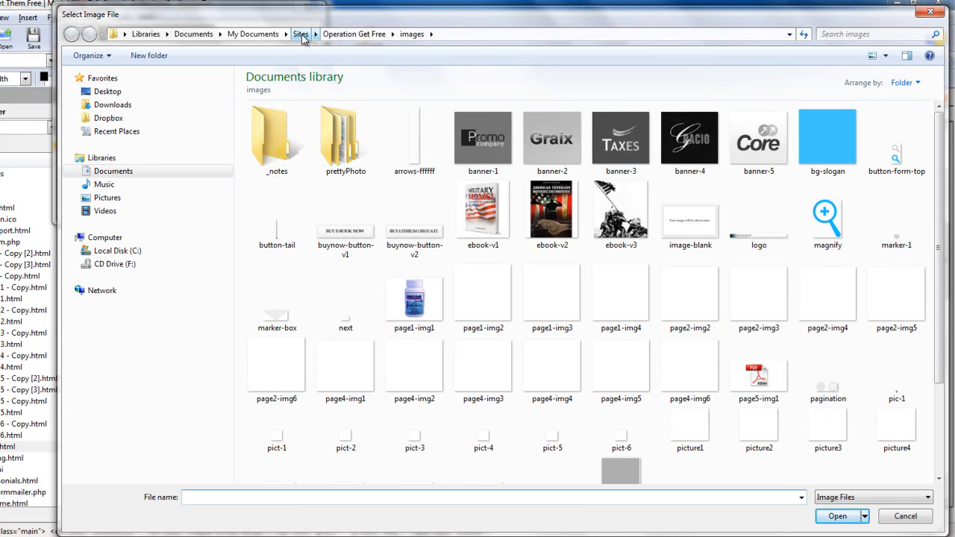
pyautogui.click(300, 34)
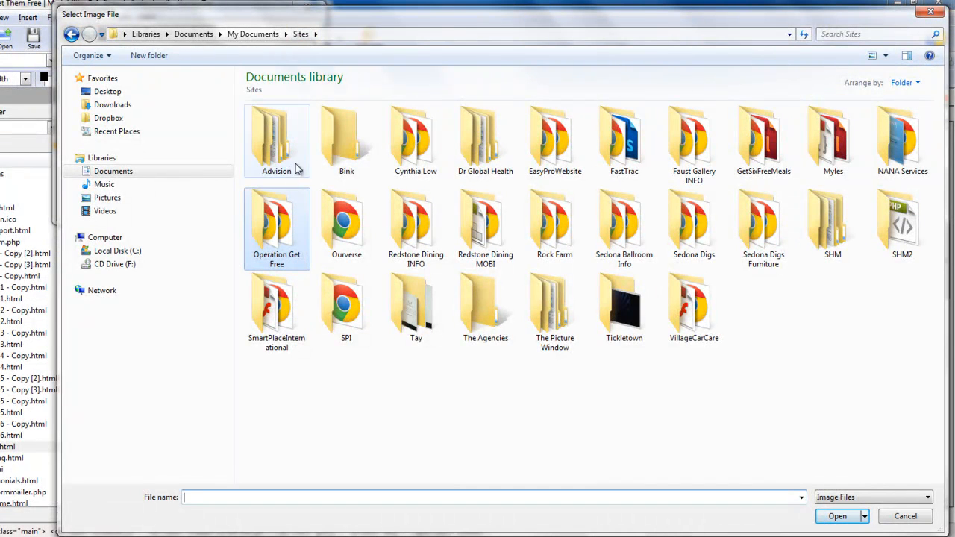
pyautogui.doubleClick(279, 216)
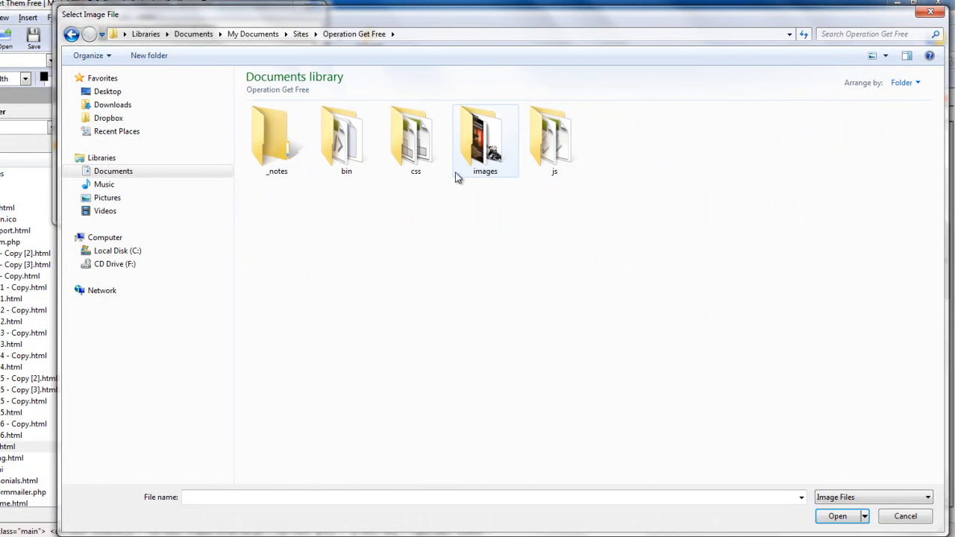
pyautogui.doubleClick(488, 147)
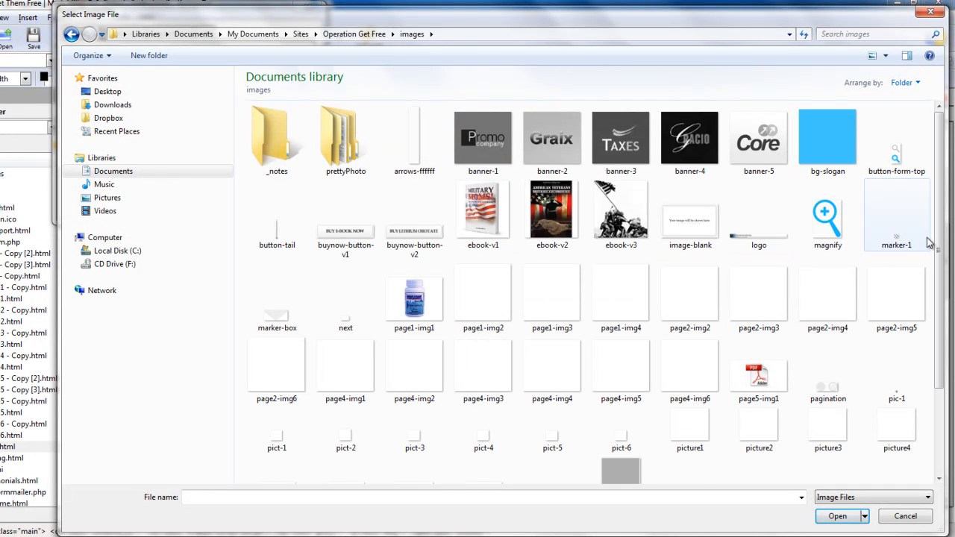
pyautogui.scroll(-3, 929, 242)
pyautogui.scroll(3, 929, 242)
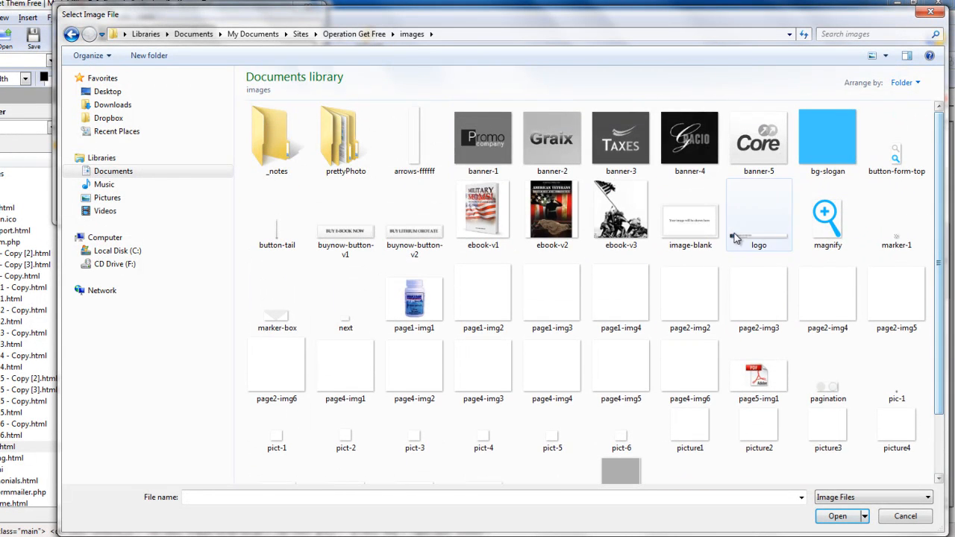
pyautogui.click(603, 226)
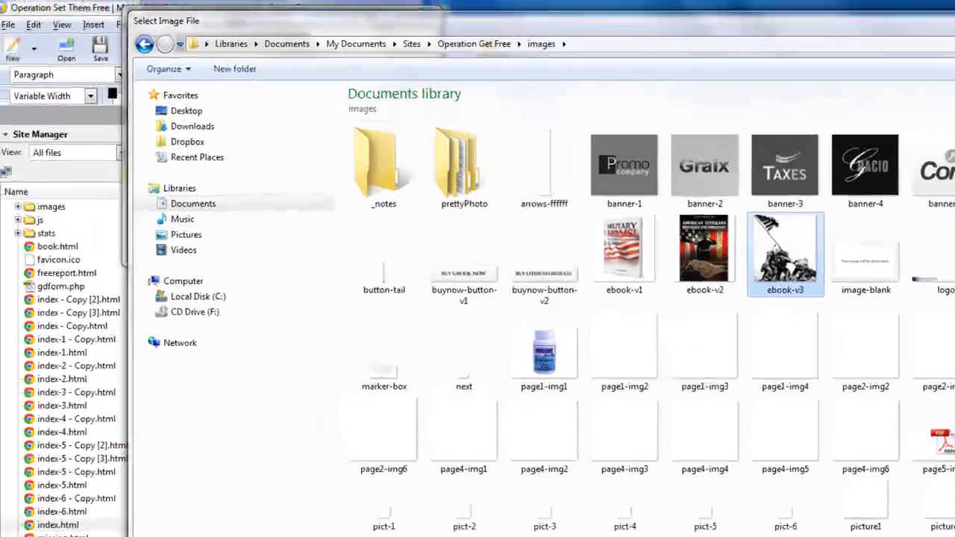
pyautogui.press('Return')
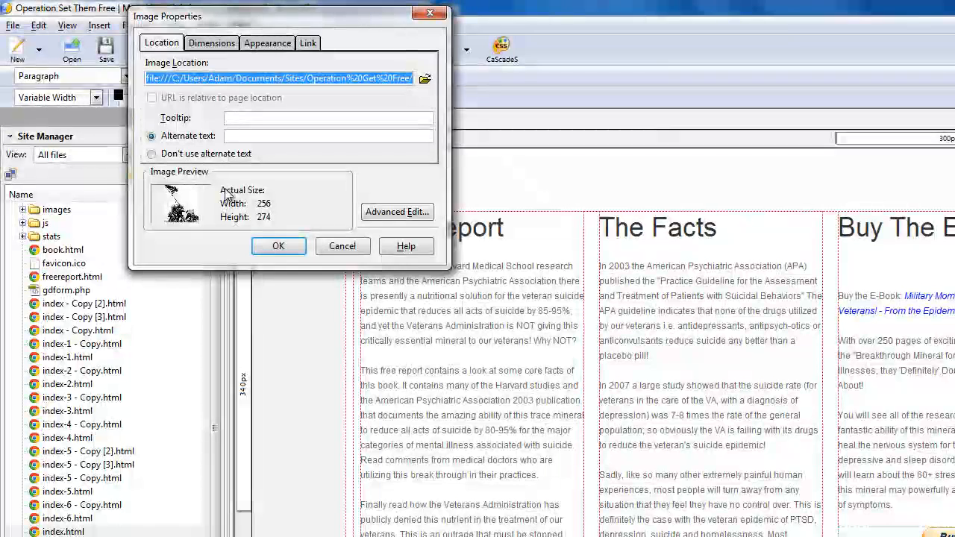
# Set the image location to /images/ebook-v3.jpg without alternate text, and insert the image
pyautogui.click(152, 154)
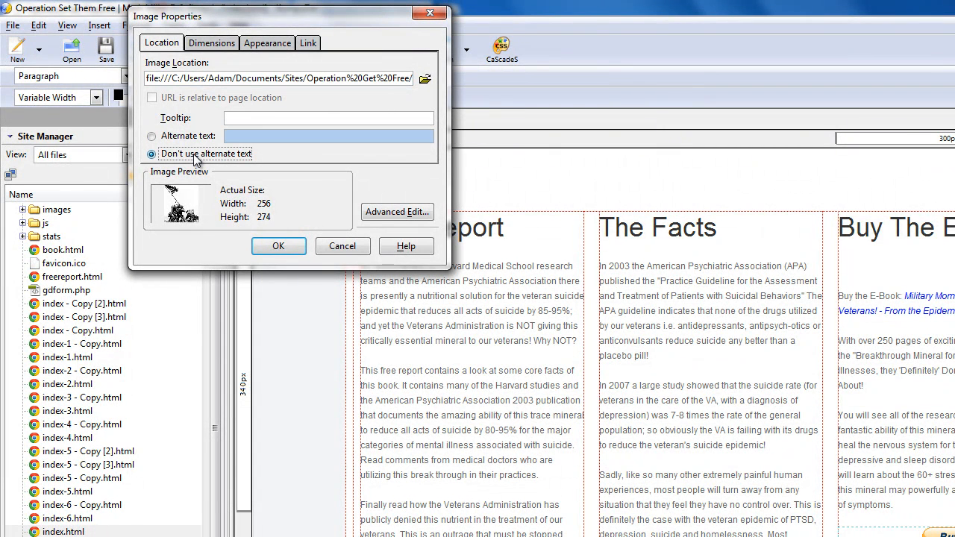
pyautogui.click(382, 79)
pyautogui.moveTo(412, 78); pyautogui.dragTo(138, 75)
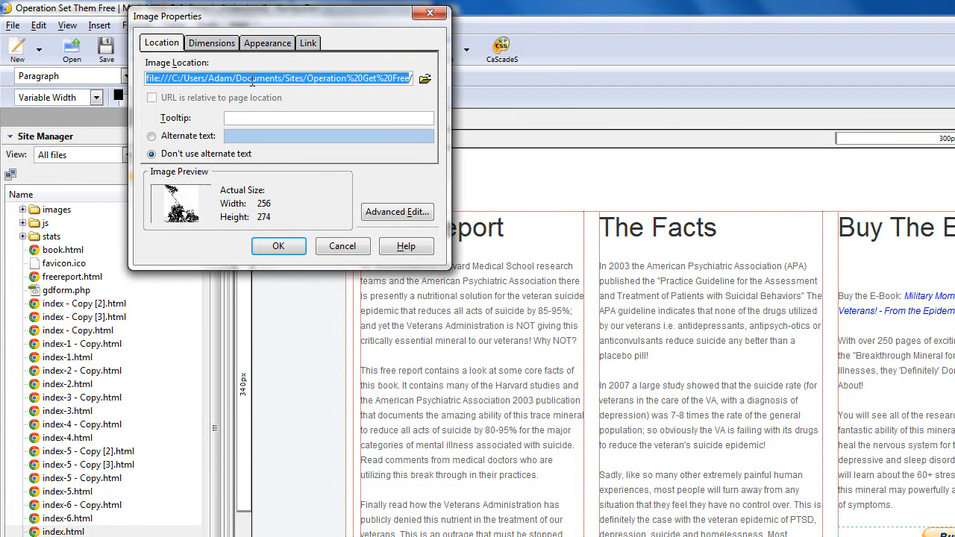
pyautogui.write('images/ebook-v3.jpg')
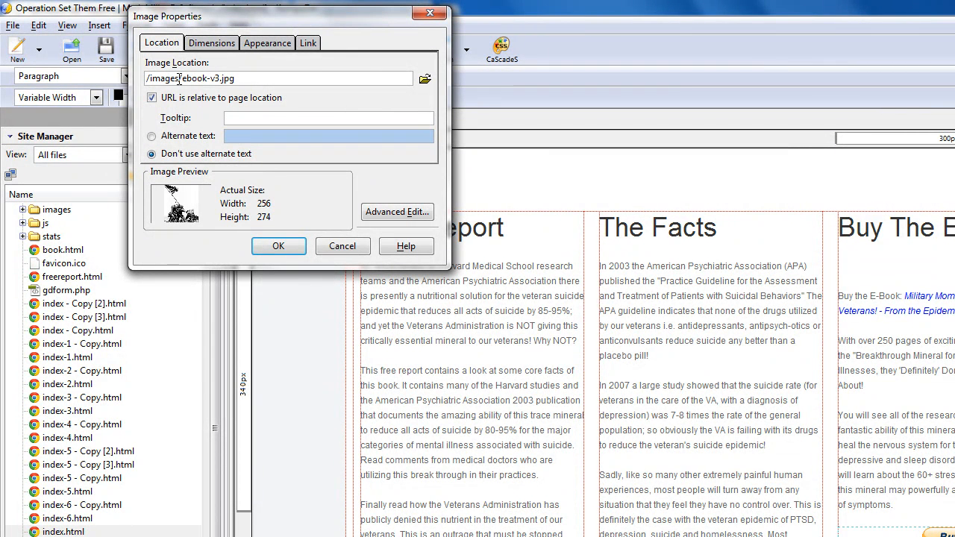
pyautogui.moveTo(235, 79); pyautogui.dragTo(182, 78)
pyautogui.click(247, 79)
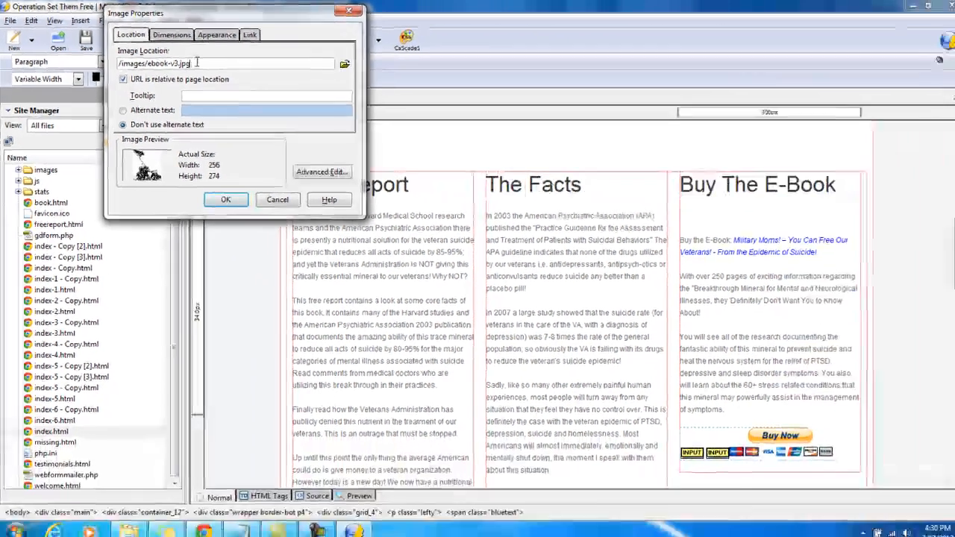
pyautogui.moveTo(240, 79); pyautogui.dragTo(143, 84)
pyautogui.click(192, 62)
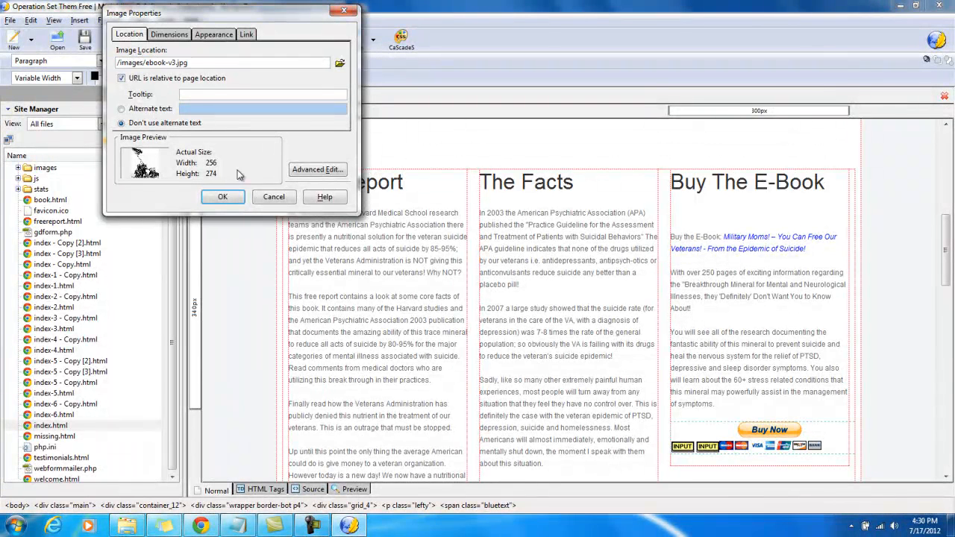
pyautogui.click(239, 198)
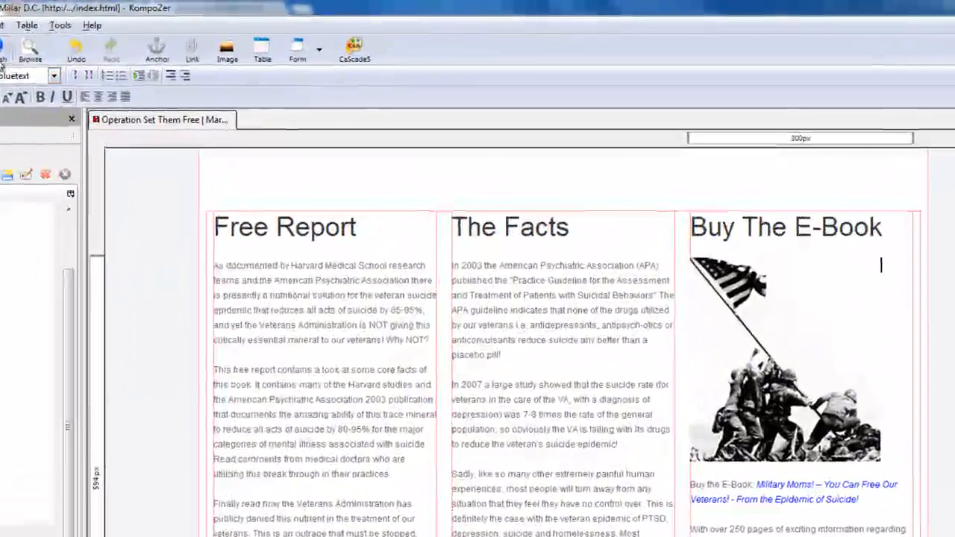
# Publish the updated page and check the new Buy The E-Book image on opsetthemfree.com in Chrome
pyautogui.click(113, 40)
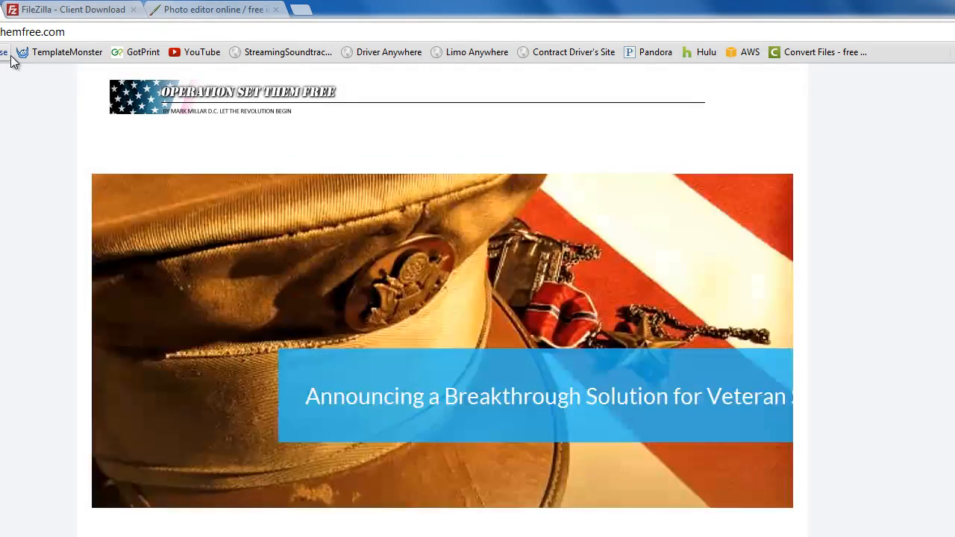
pyautogui.scroll(-6, 145, 279)
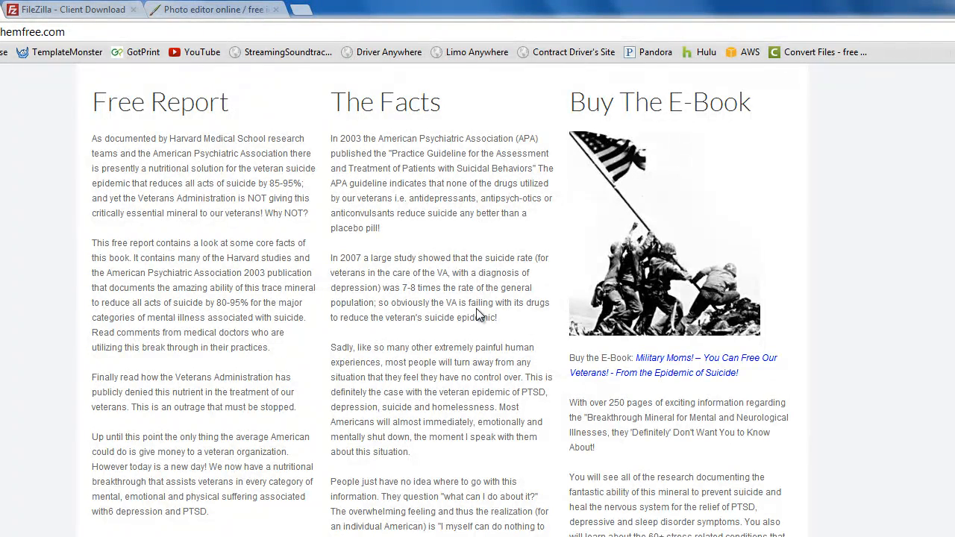
pyautogui.scroll(2, 601, 338)
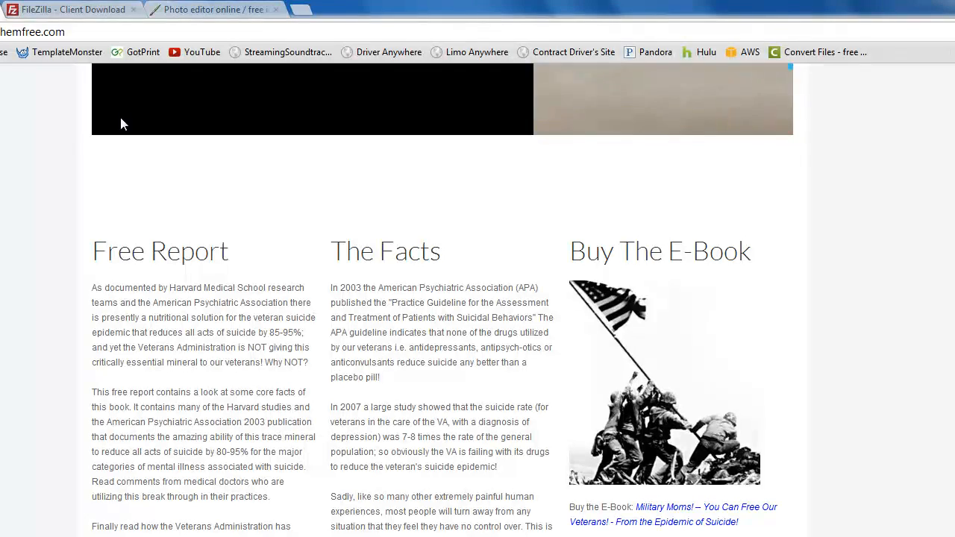
# Bring up the FileZilla Client Download page in Chrome, and launch the installed FileZilla program
pyautogui.click(66, 10)
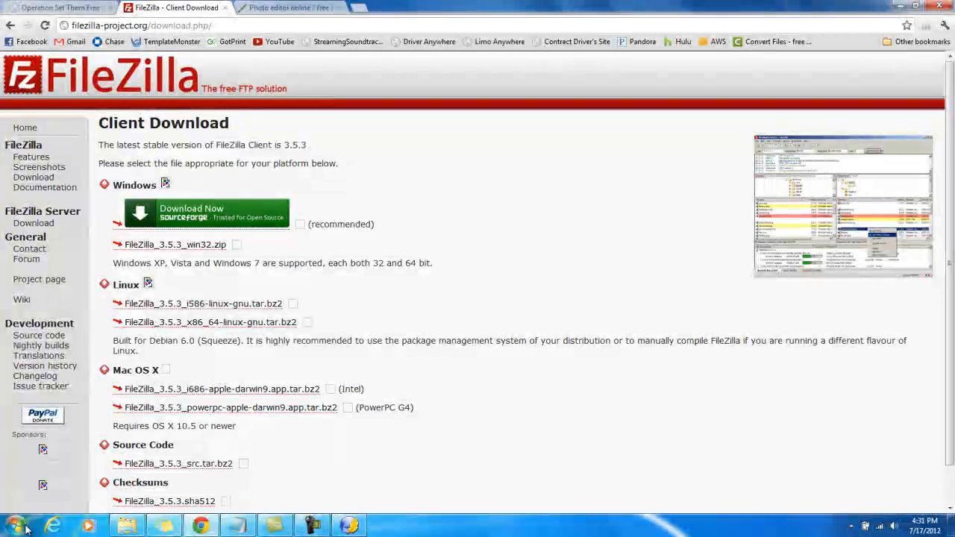
pyautogui.click(29, 524)
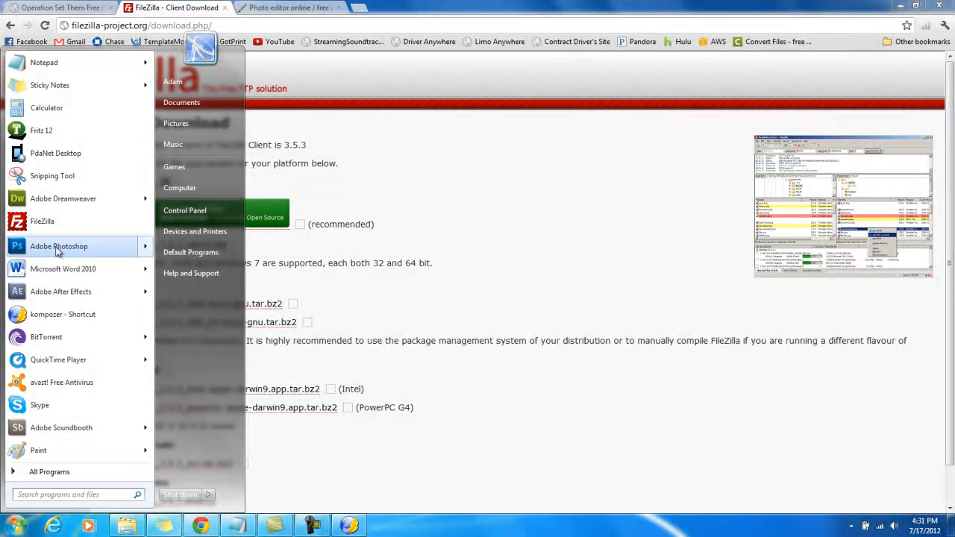
pyautogui.click(45, 227)
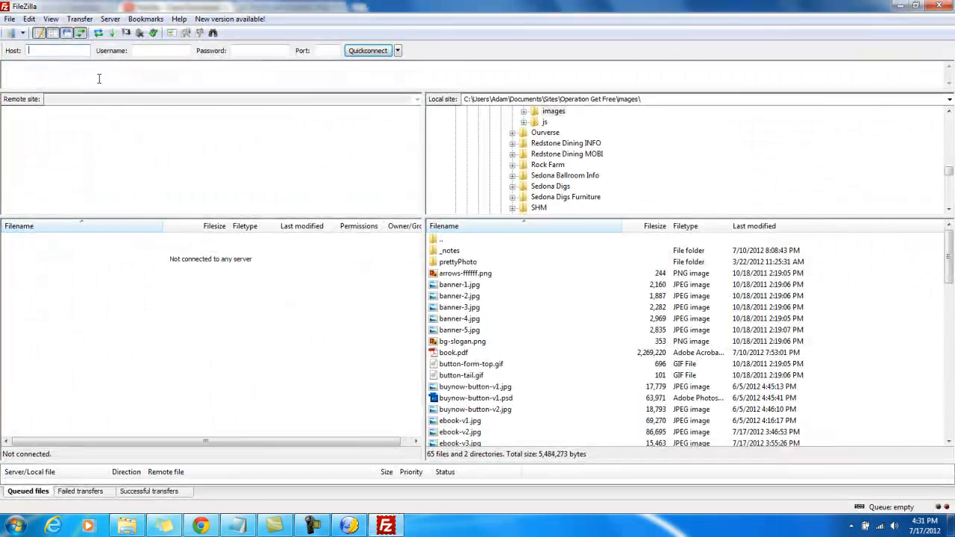
# Create a new site entry in FileZilla's Site Manager
pyautogui.click(10, 19)
pyautogui.click(25, 34)
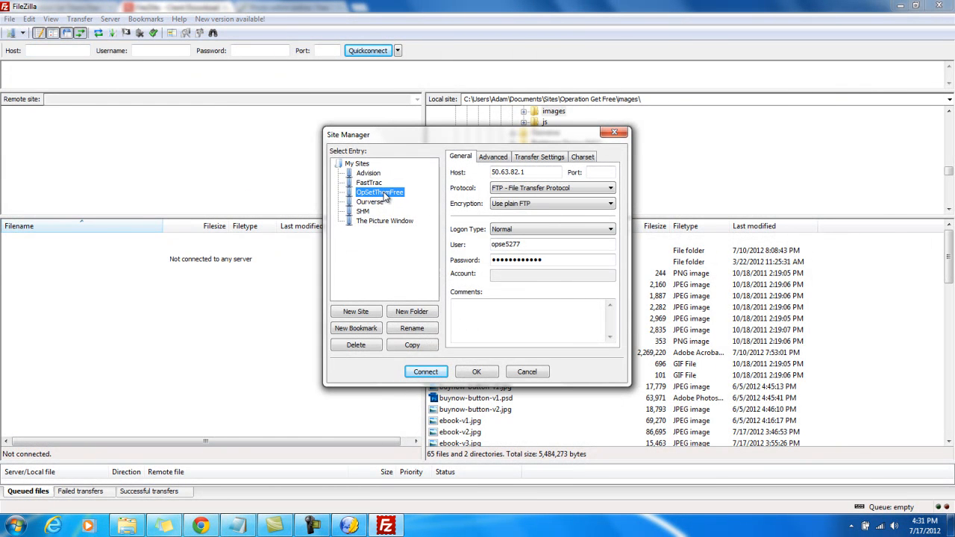
pyautogui.click(361, 315)
pyautogui.click(510, 172)
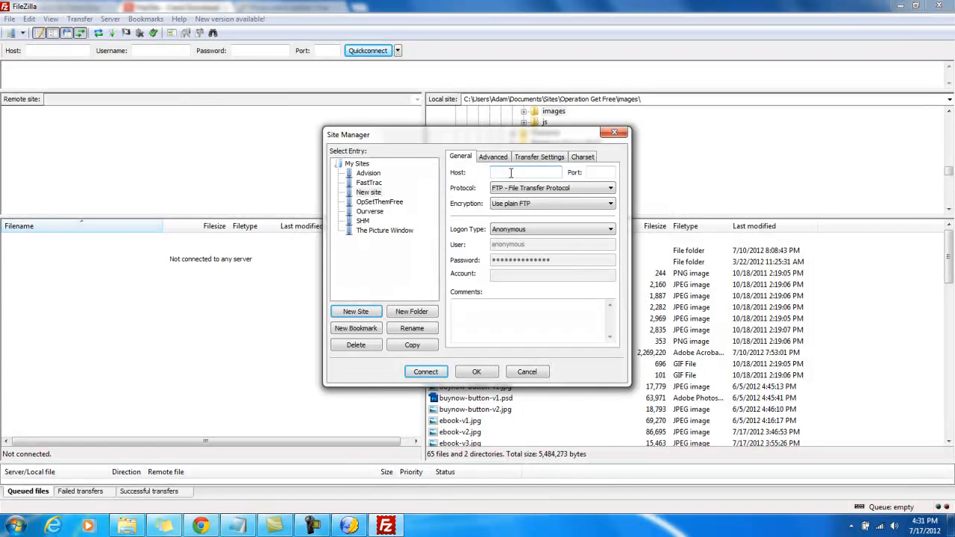
pyautogui.click(375, 202)
pyautogui.click(524, 302)
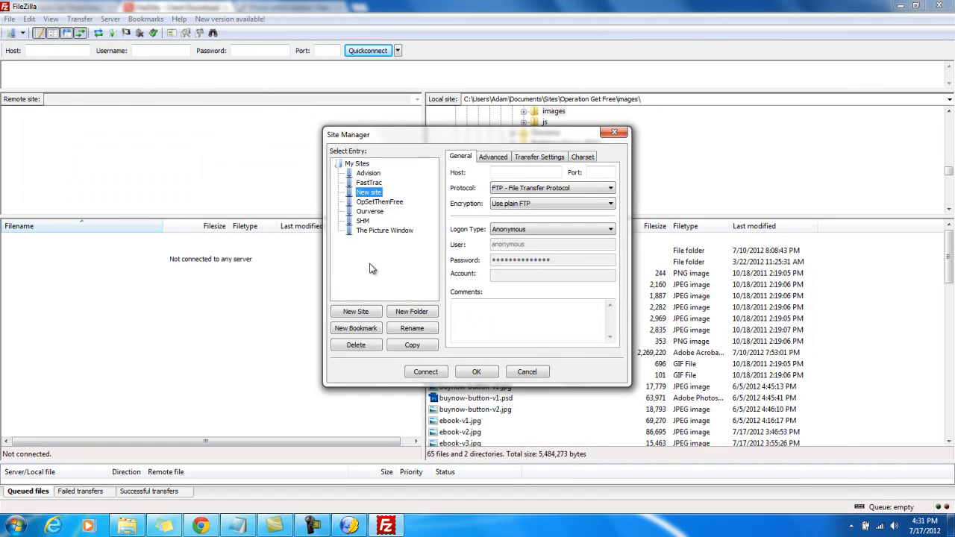
pyautogui.rightClick(372, 197)
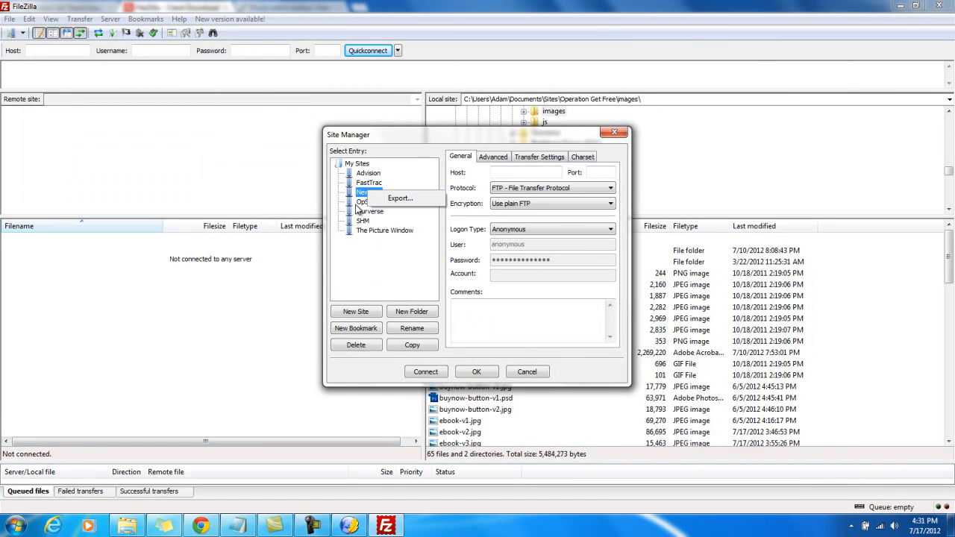
pyautogui.click(361, 204)
pyautogui.click(527, 304)
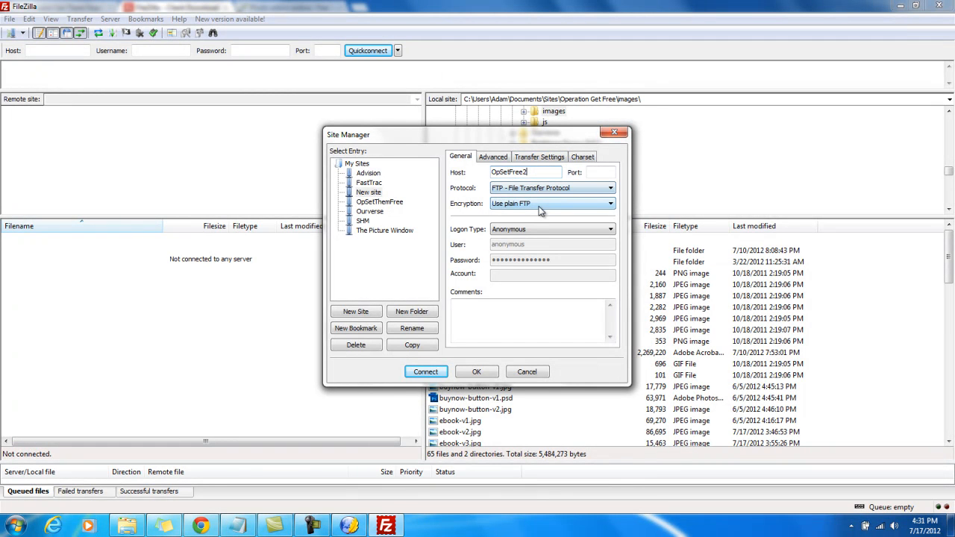
pyautogui.doubleClick(529, 171)
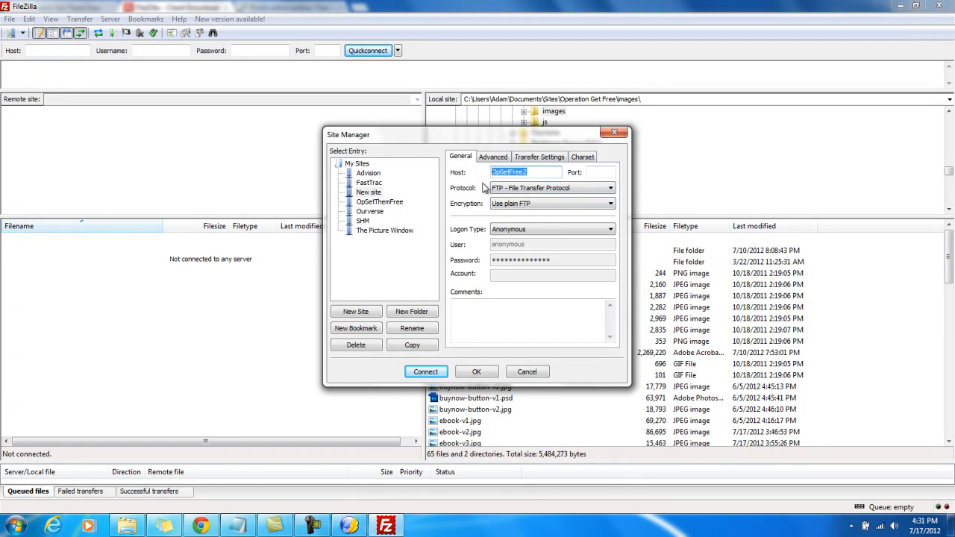
pyautogui.press('BackSpace')
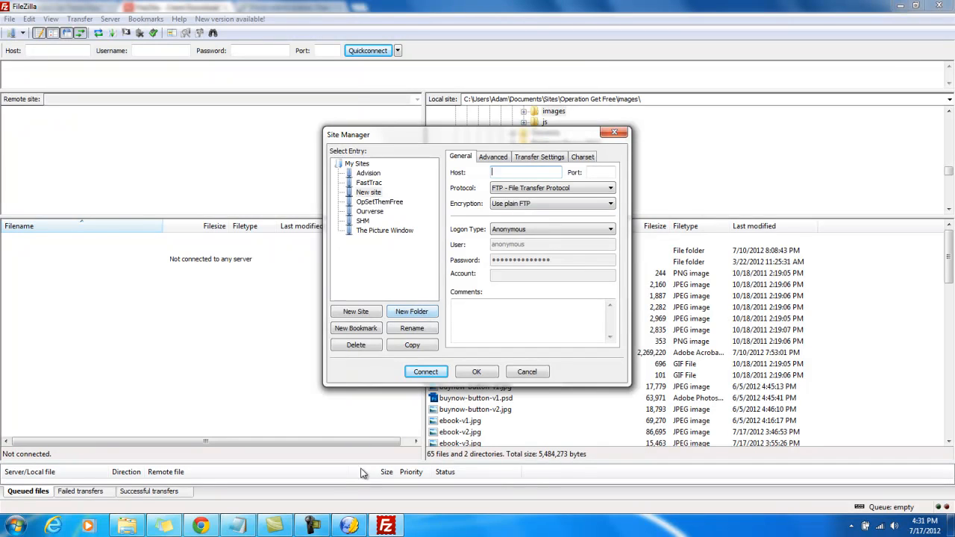
# Copy the host address 50.63.82.1 from the ftp-opsetthemfree-login note into the new site's host setting
pyautogui.click(237, 526)
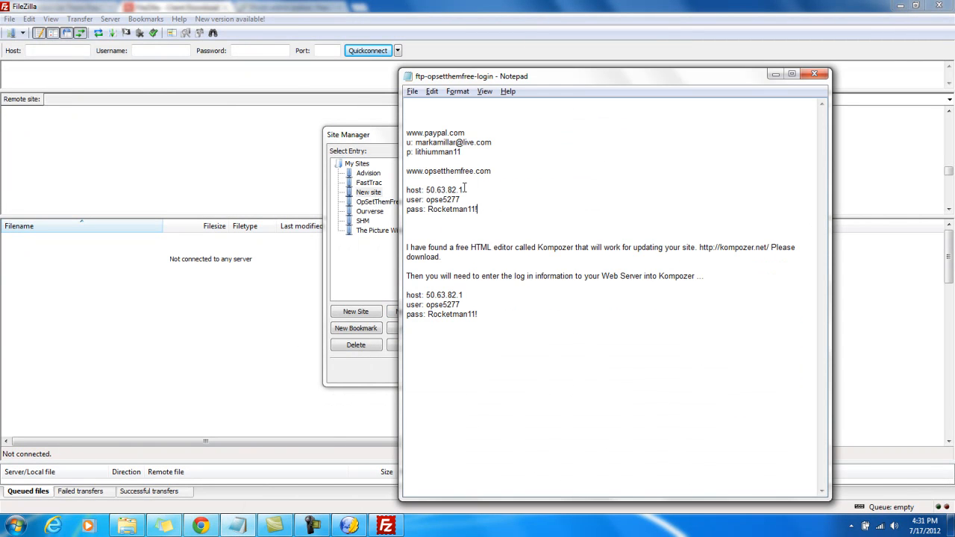
pyautogui.moveTo(464, 190); pyautogui.dragTo(429, 190)
pyautogui.click(468, 191)
pyautogui.moveTo(467, 190); pyautogui.dragTo(426, 191)
pyautogui.hotkey('ctrl', 'c')
pyautogui.click(466, 190)
pyautogui.click(775, 75)
pyautogui.click(516, 172)
pyautogui.hotkey('ctrl', 'v')
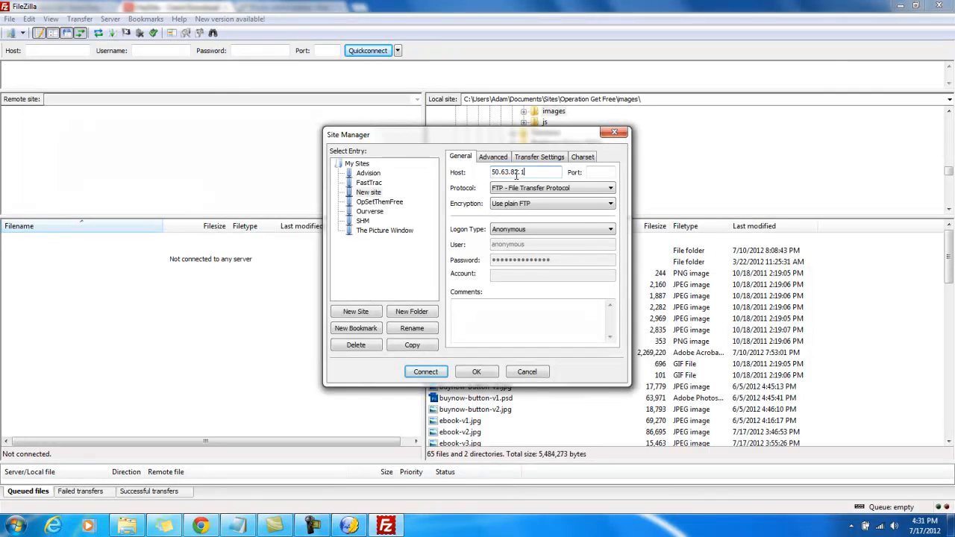
# Set the new site's logon type to Normal and clear its default user and password
pyautogui.click(526, 231)
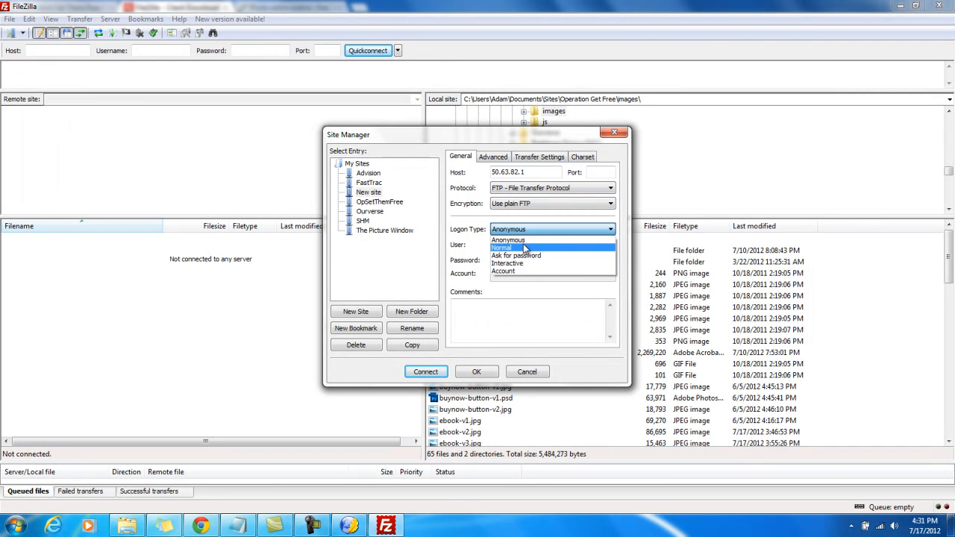
pyautogui.click(528, 246)
pyautogui.moveTo(528, 244); pyautogui.dragTo(486, 244)
pyautogui.press('BackSpace')
pyautogui.press('Tab')
pyautogui.press('BackSpace')
# Try to copy the FTP username from the login note into the new site's logon details
pyautogui.click(238, 526)
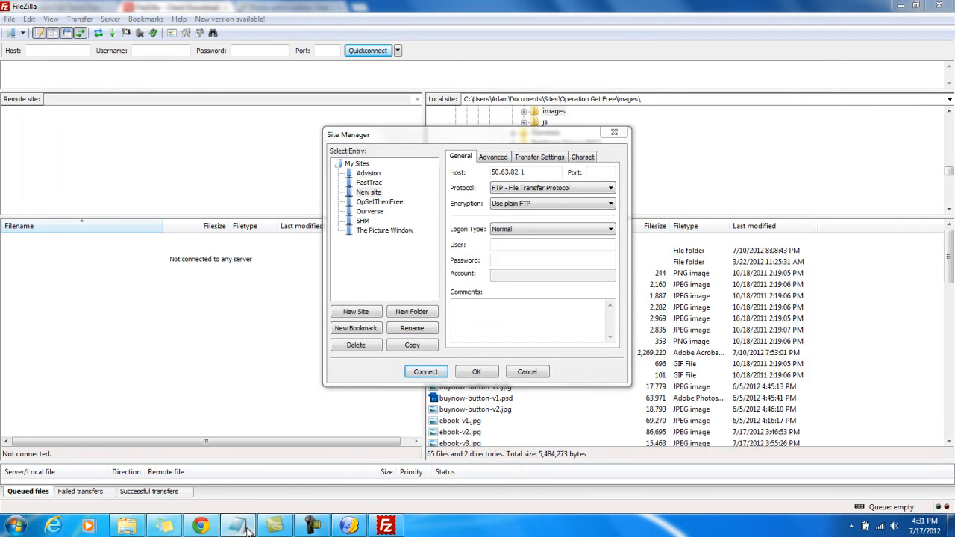
pyautogui.moveTo(463, 200); pyautogui.dragTo(431, 200)
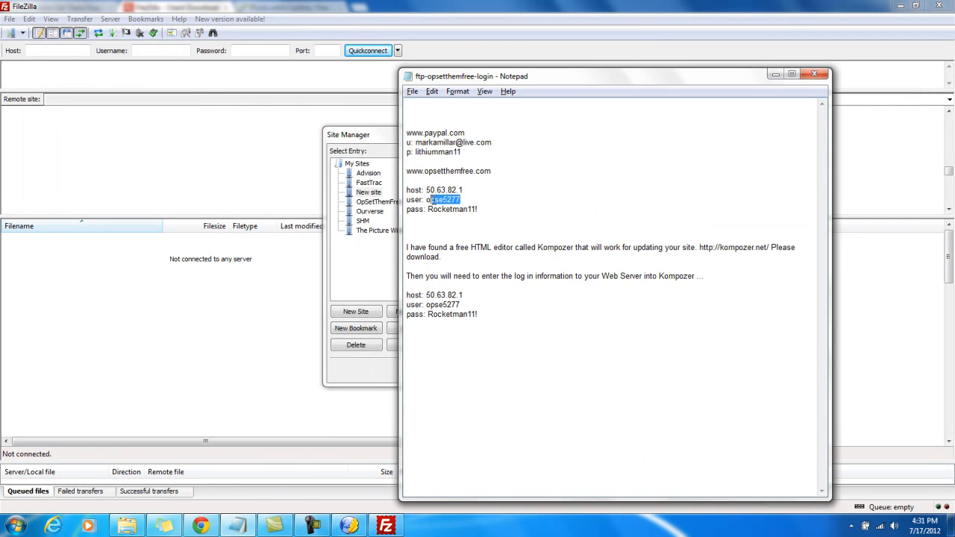
pyautogui.click(776, 74)
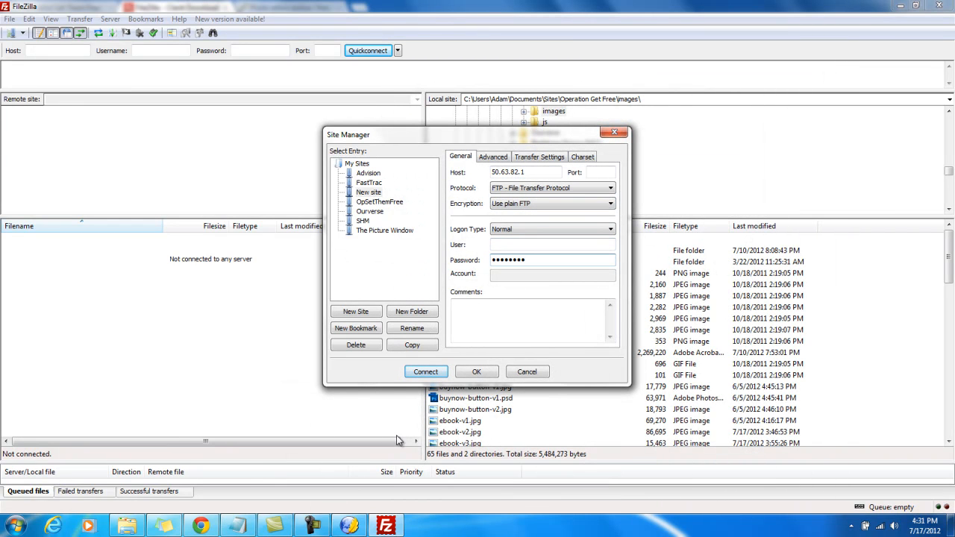
# Copy the FTP password from the login note and paste it as the new site's password
pyautogui.click(273, 525)
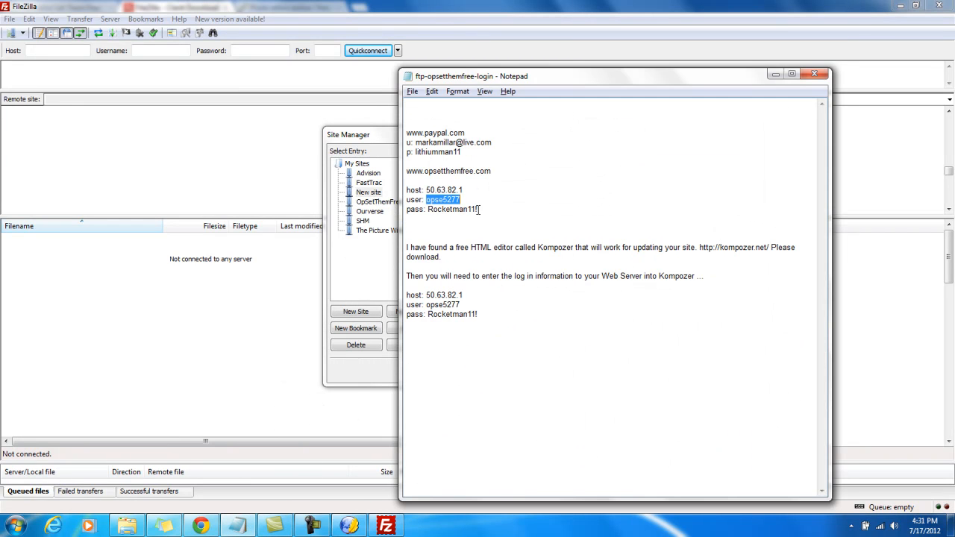
pyautogui.moveTo(479, 209); pyautogui.dragTo(433, 212)
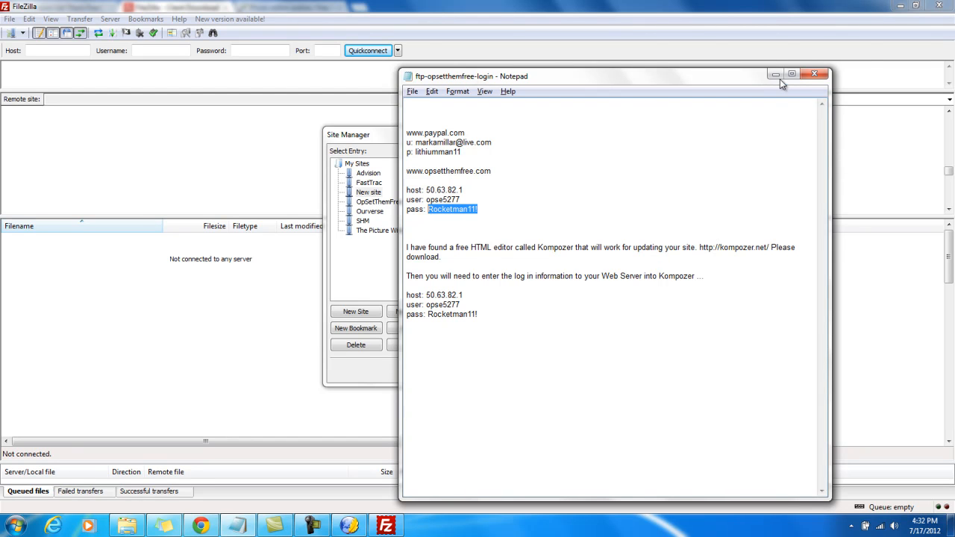
pyautogui.click(776, 75)
pyautogui.moveTo(535, 259); pyautogui.dragTo(493, 259)
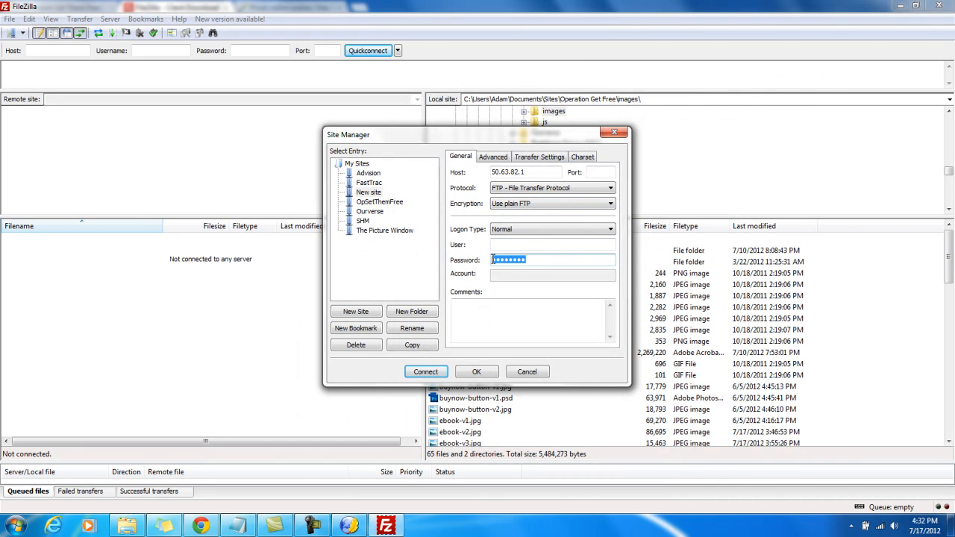
pyautogui.hotkey('ctrl', 'v')
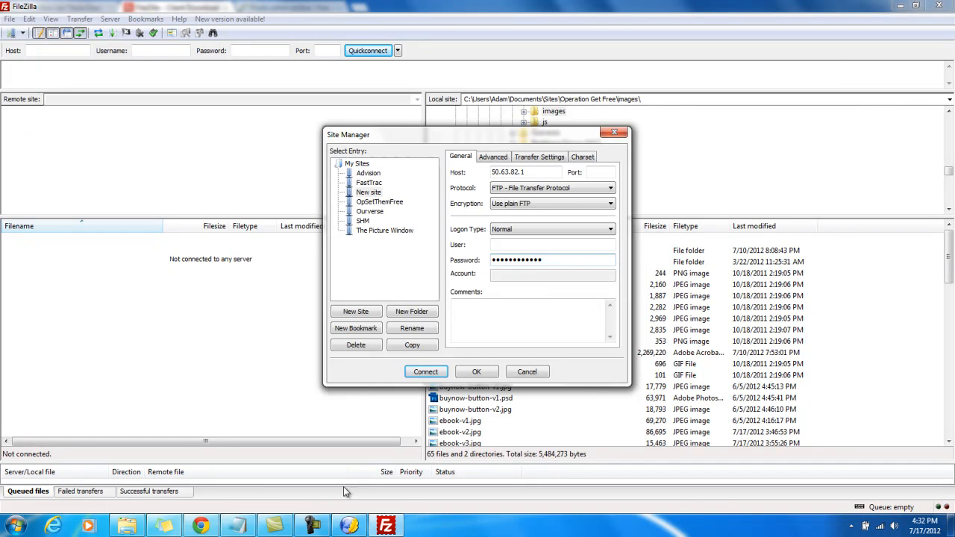
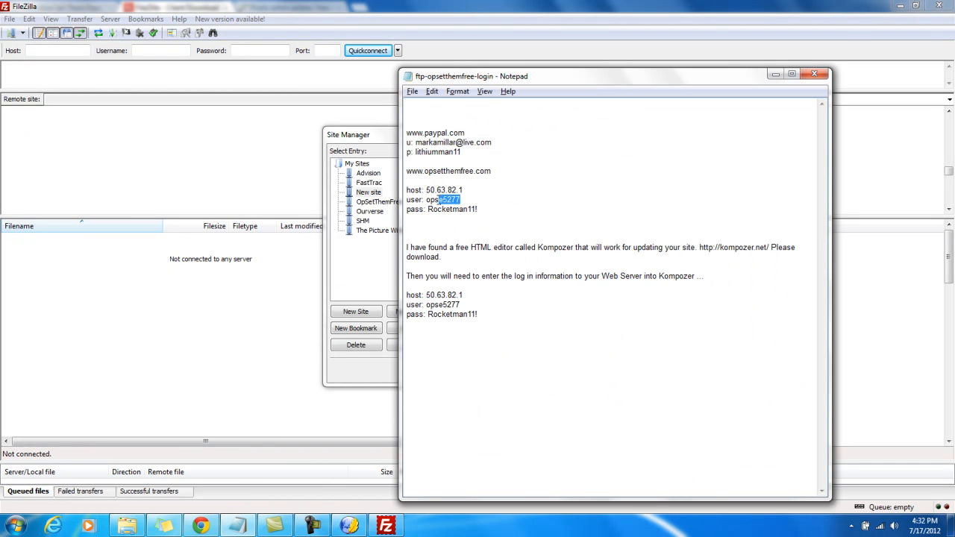
# Enter the FTP username copied from the login note as the new site's user and connect to the server
pyautogui.click(775, 74)
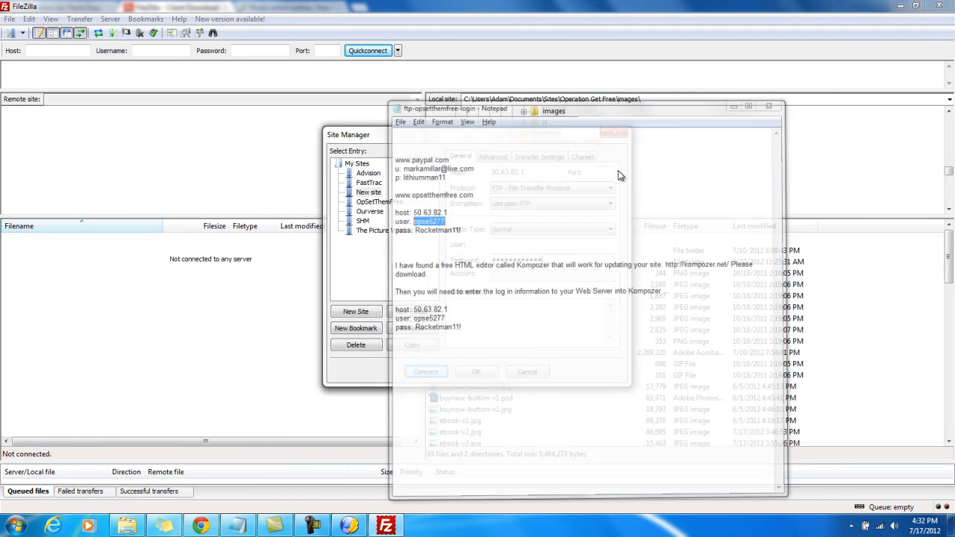
pyautogui.click(512, 244)
pyautogui.write('opse5277')
pyautogui.click(426, 372)
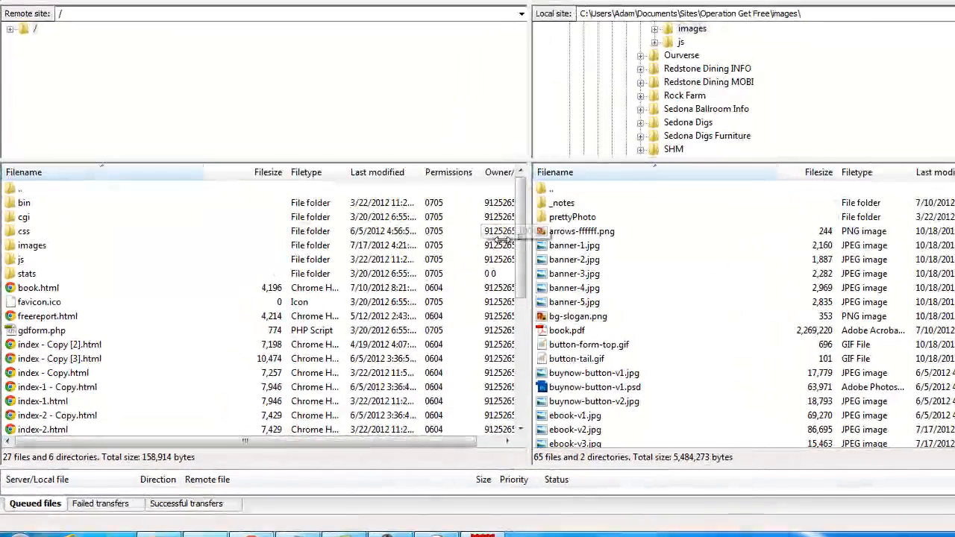
# Open the server's images folder and select the local Operation Get Free images folder
pyautogui.click(464, 286)
pyautogui.click(582, 250)
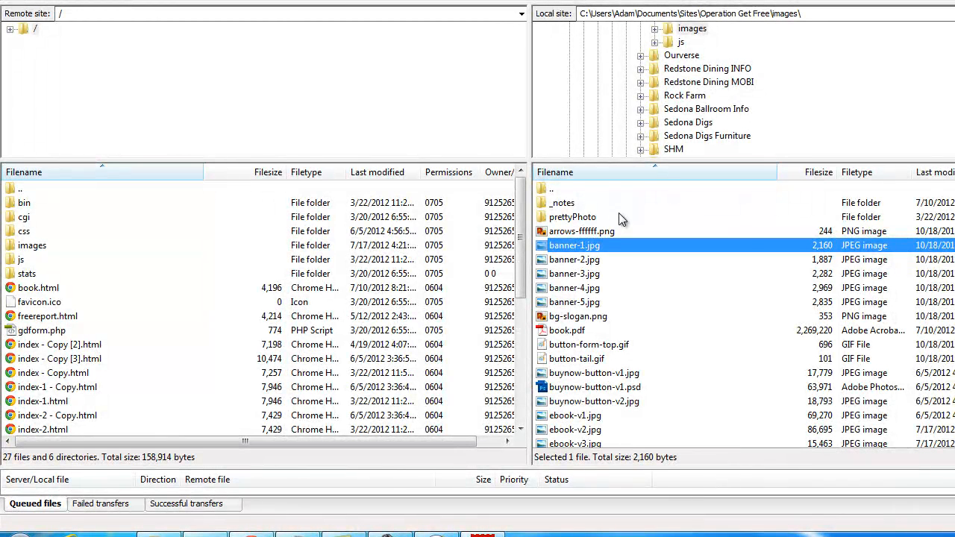
pyautogui.click(33, 246)
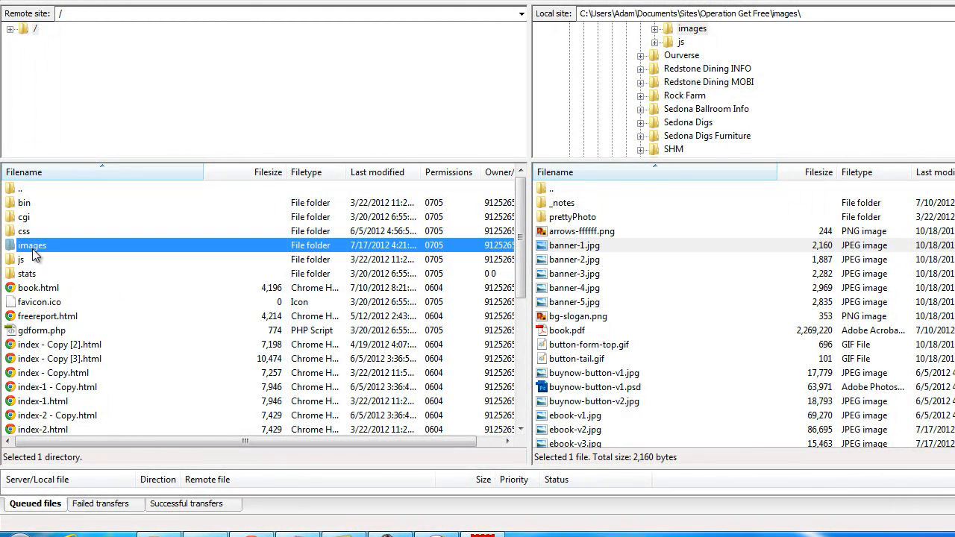
pyautogui.doubleClick(29, 250)
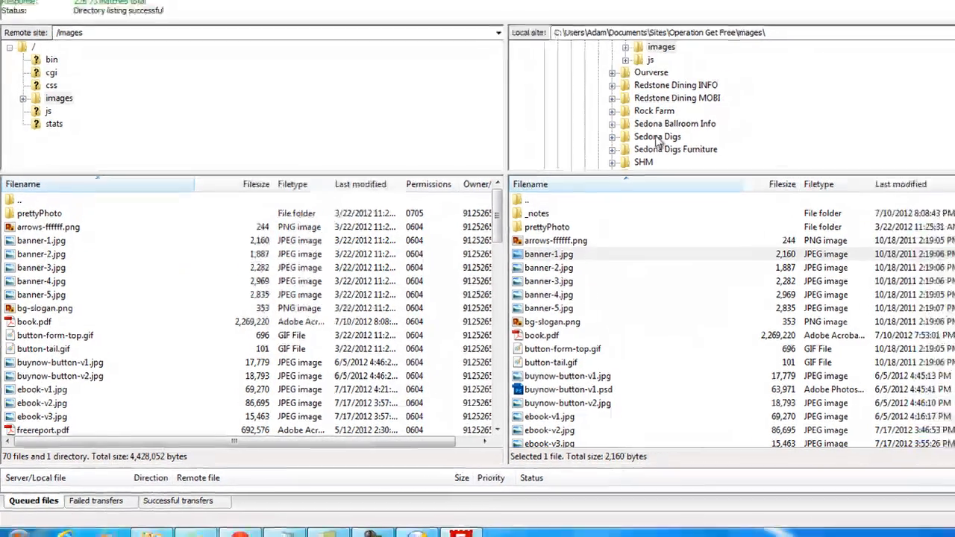
pyautogui.click(688, 124)
pyautogui.scroll(2, 569, 193)
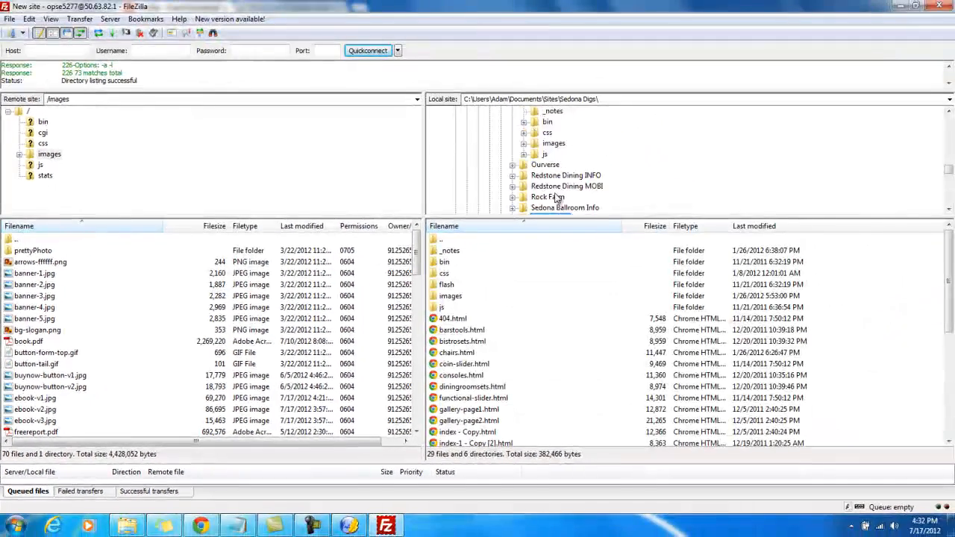
pyautogui.click(552, 175)
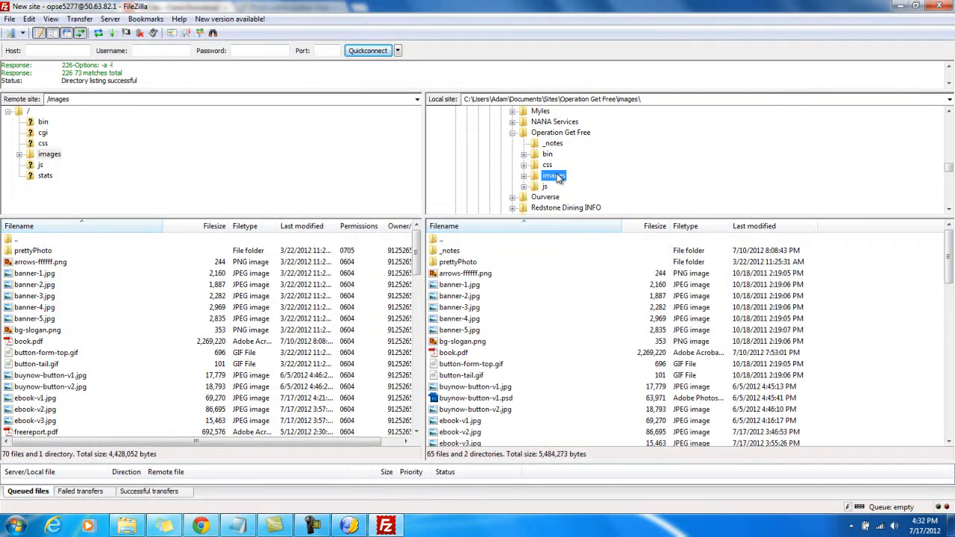
# Upload ebook-v3.jpg from the local images folder to the server's images folder, overwriting the existing file
pyautogui.click(474, 296)
pyautogui.scroll(-2, 473, 301)
pyautogui.scroll(-1, 472, 303)
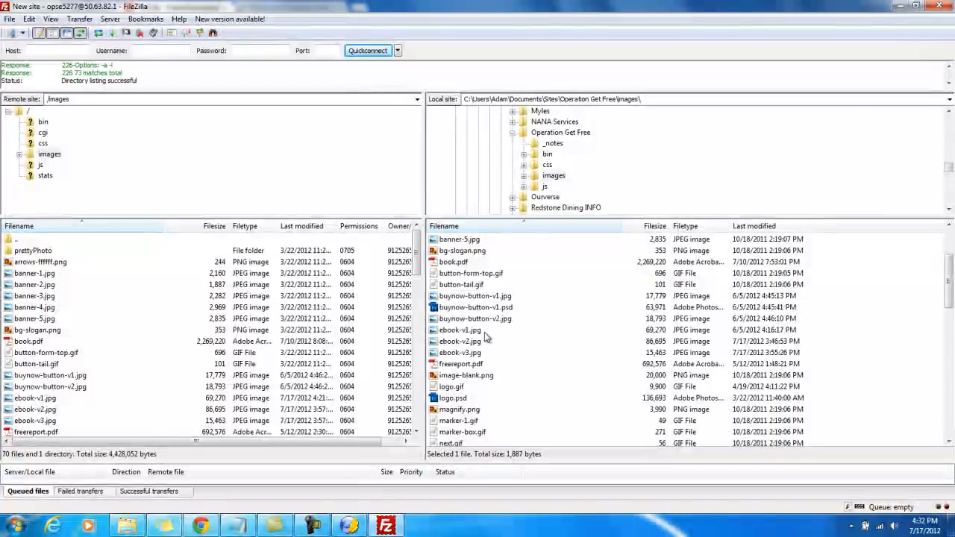
pyautogui.click(471, 354)
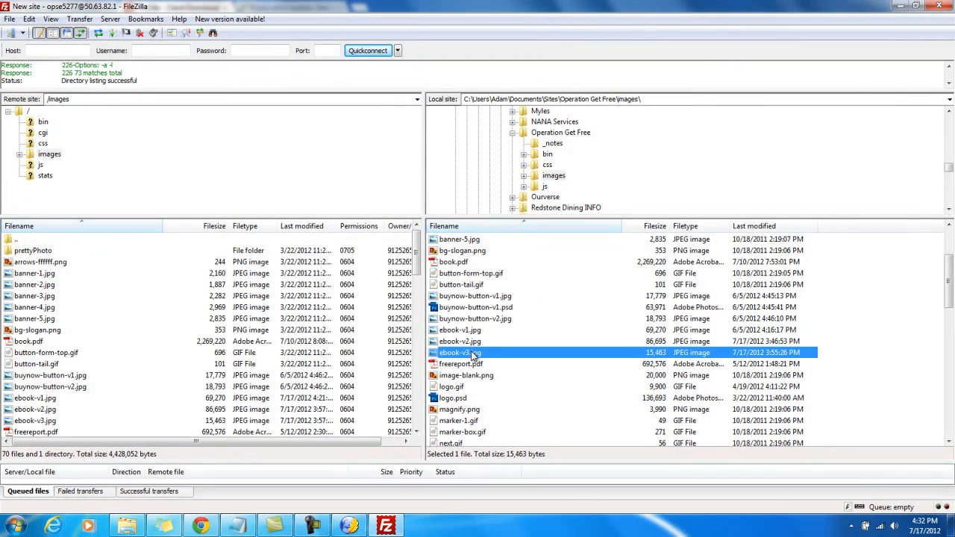
pyautogui.moveTo(468, 350); pyautogui.dragTo(102, 341)
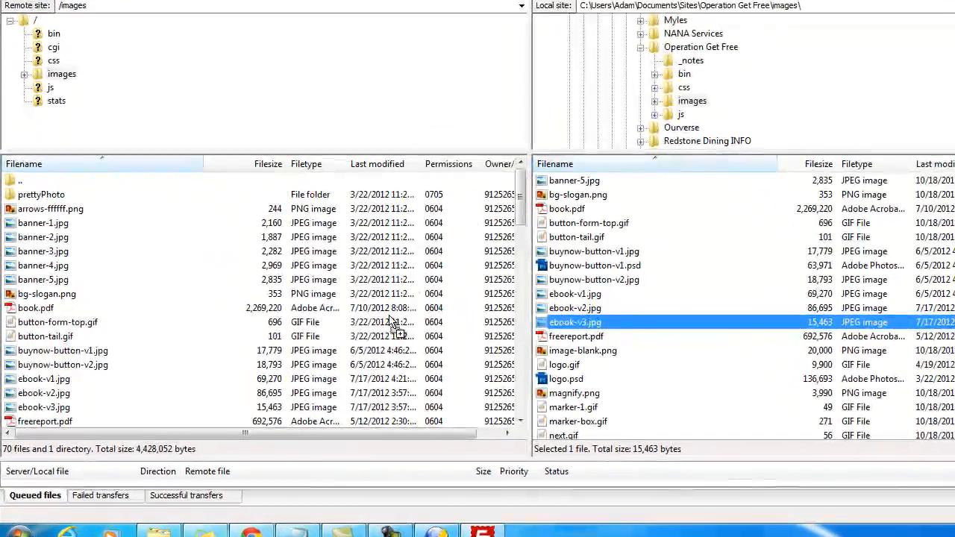
pyautogui.moveTo(127, 308); pyautogui.dragTo(61, 281)
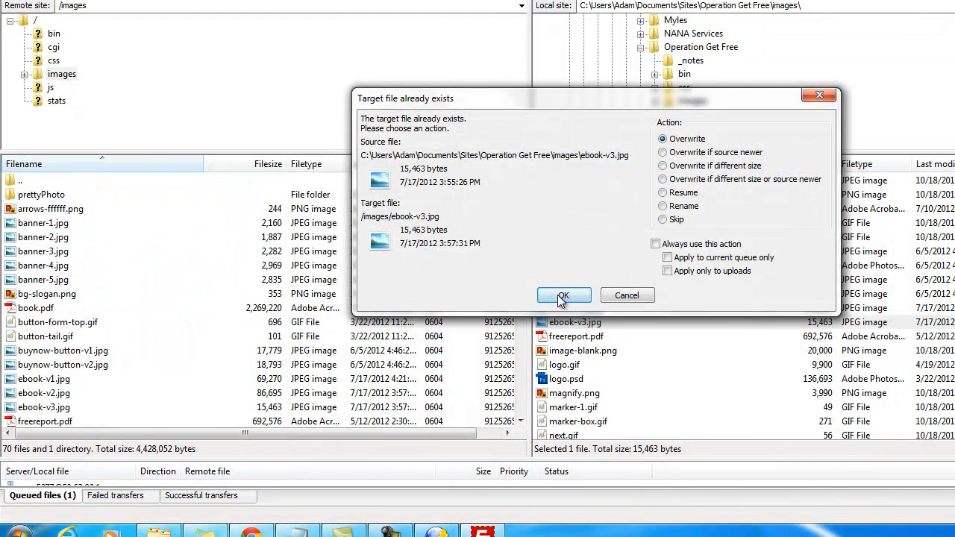
pyautogui.click(563, 296)
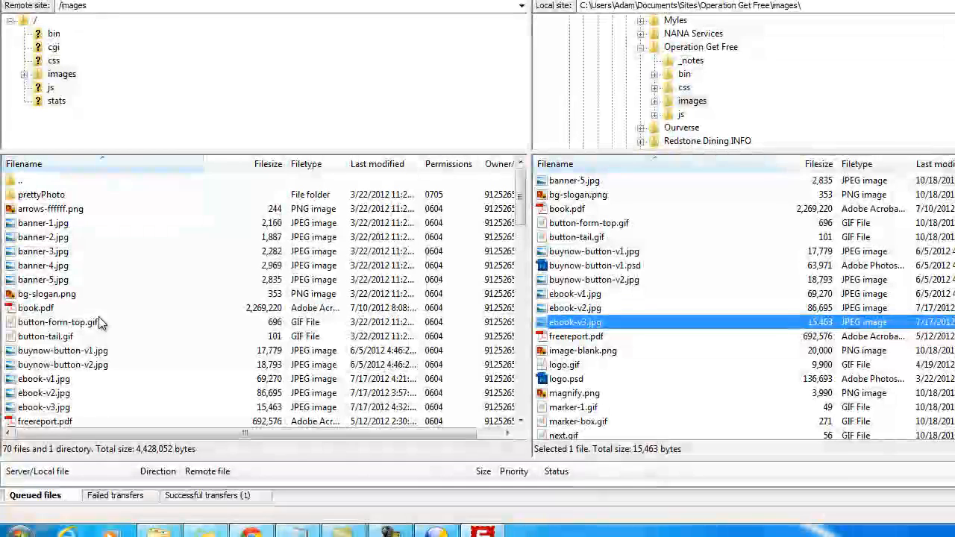
pyautogui.click(582, 312)
pyautogui.click(578, 324)
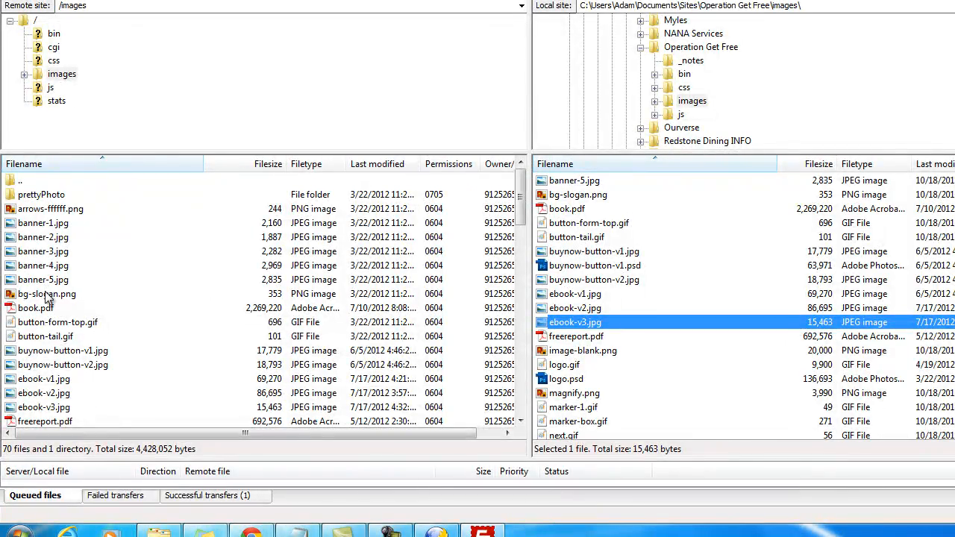
pyautogui.click(252, 529)
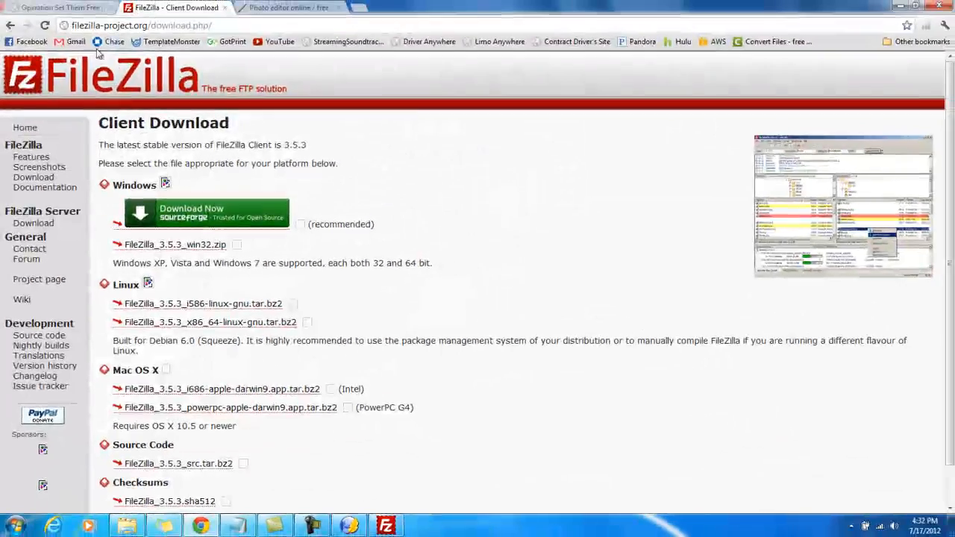
pyautogui.click(64, 9)
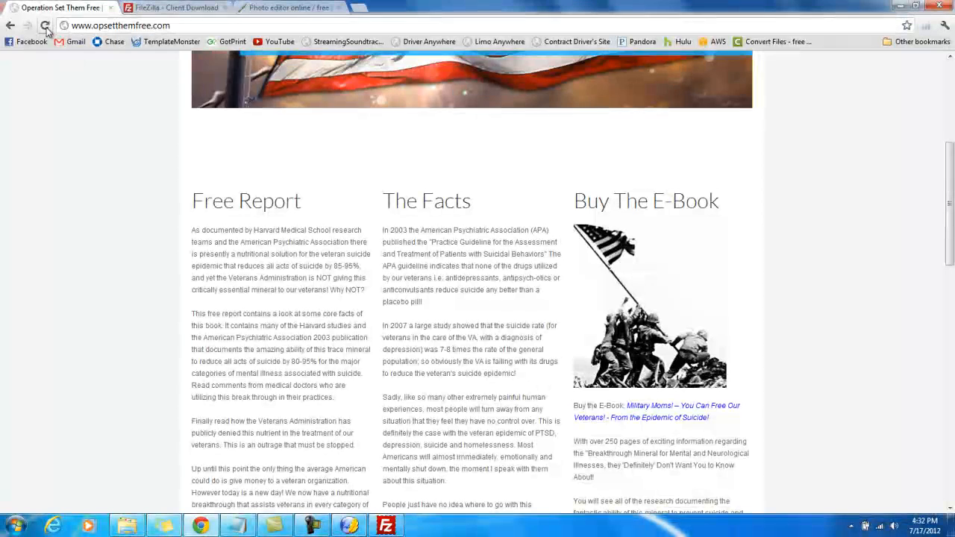
pyautogui.click(45, 26)
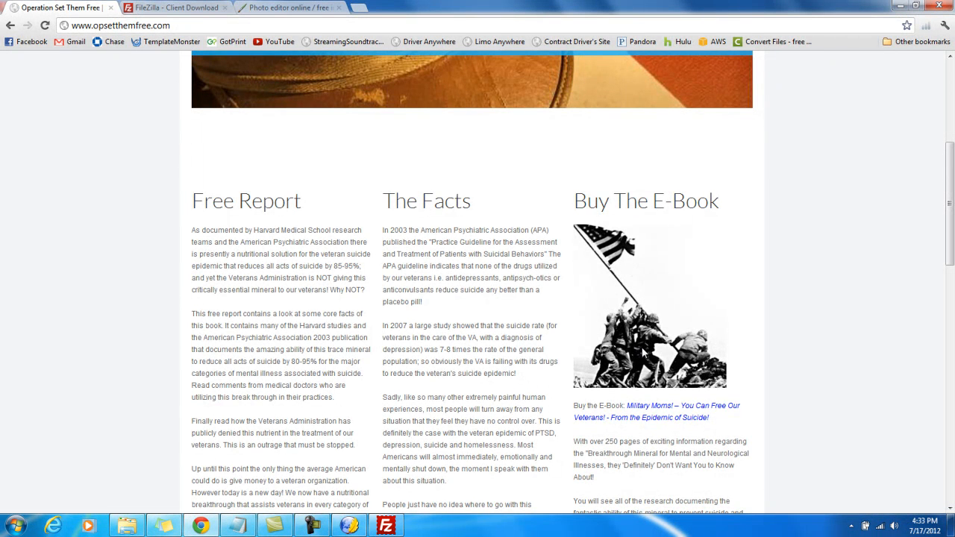
pyautogui.scroll(-2, 627, 298)
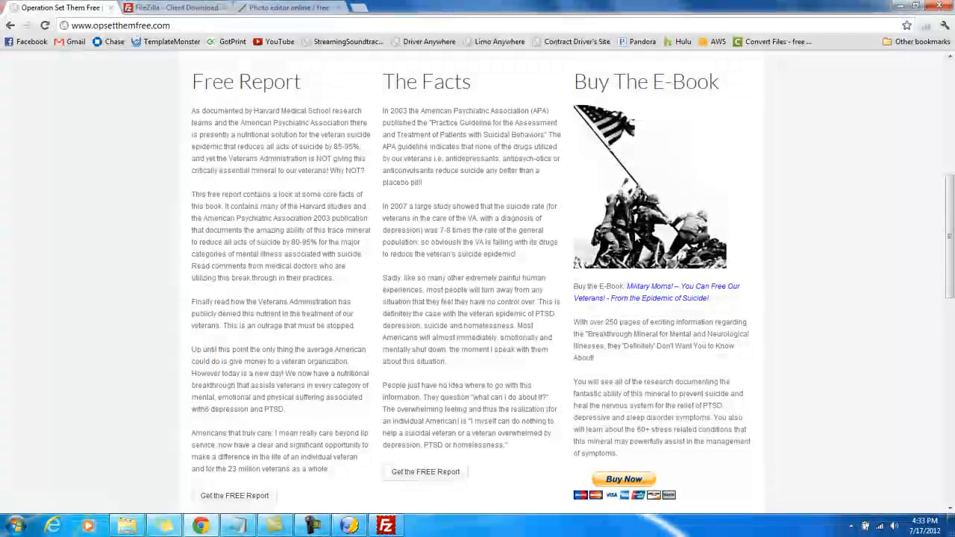
# Switch to KompoZer and delete the flag-raising image under the Buy The E-Book heading
pyautogui.click(353, 521)
pyautogui.click(750, 334)
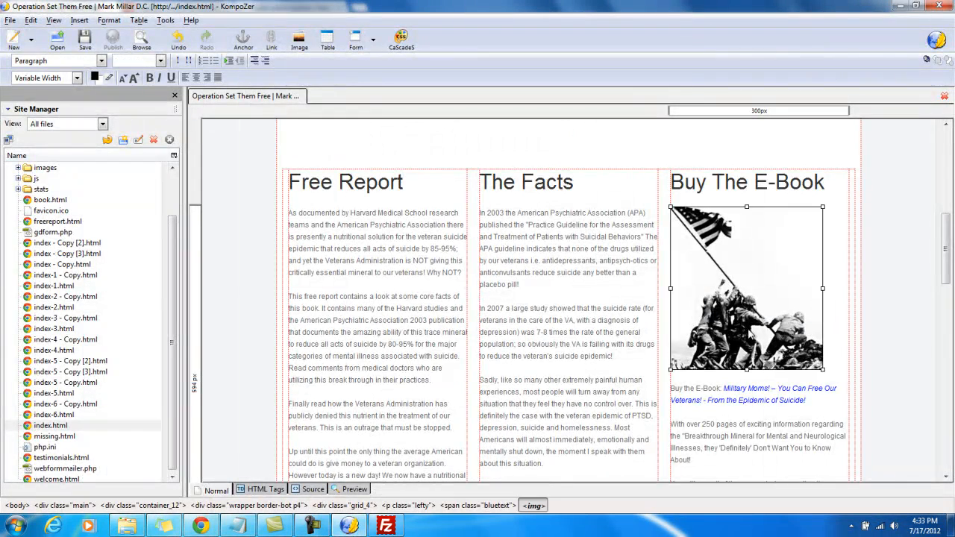
pyautogui.press('Delete')
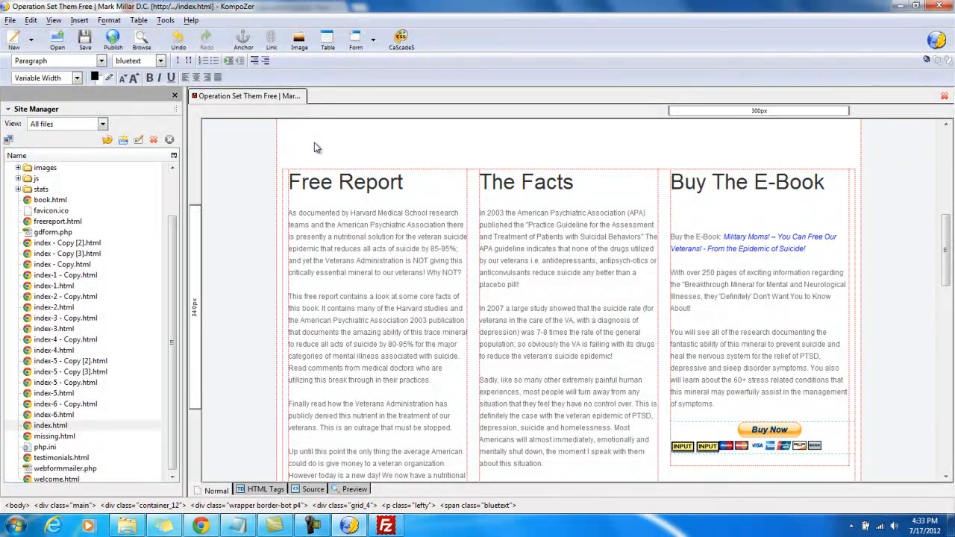
# Start inserting a new image in its place and choose ebook-v1 from the Operation Get Free images folder
pyautogui.click(298, 42)
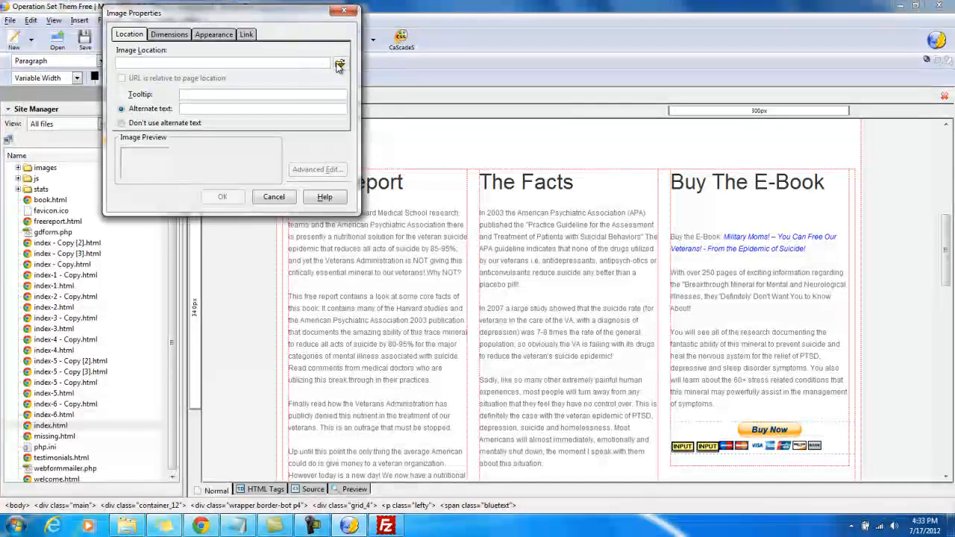
pyautogui.click(340, 66)
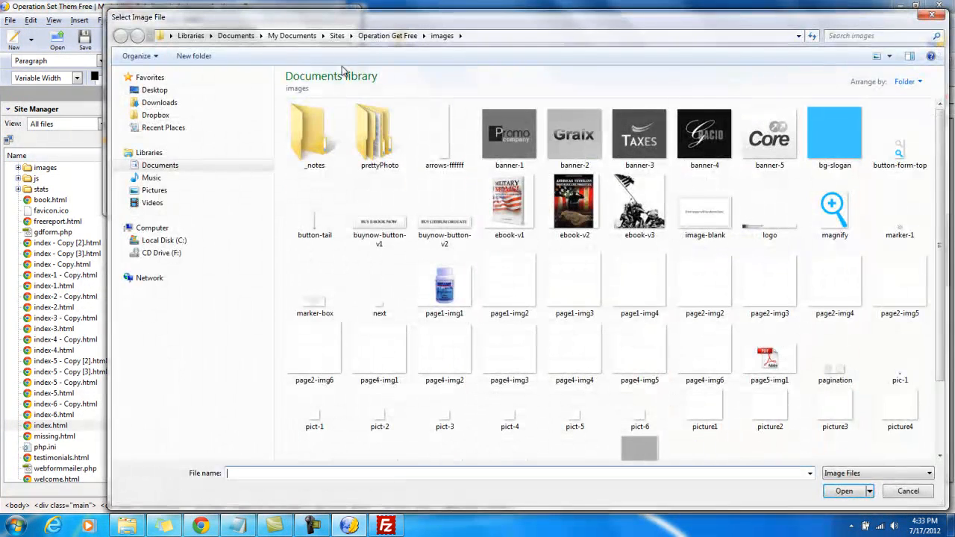
pyautogui.click(403, 36)
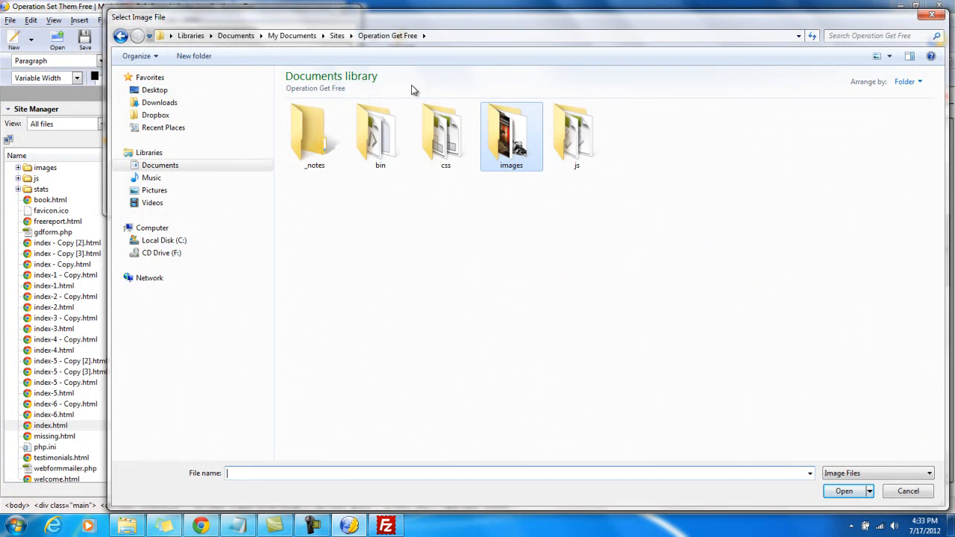
pyautogui.doubleClick(512, 143)
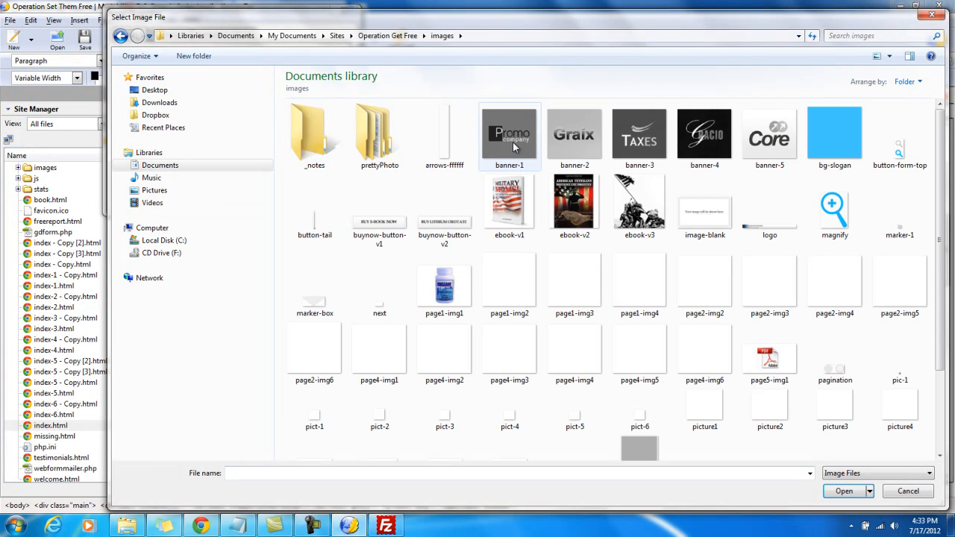
pyautogui.click(520, 195)
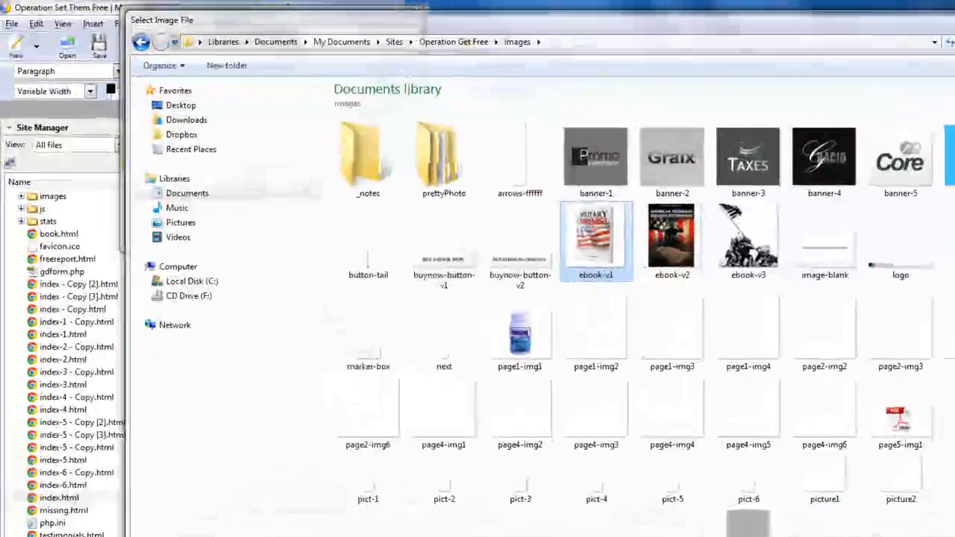
pyautogui.click(844, 491)
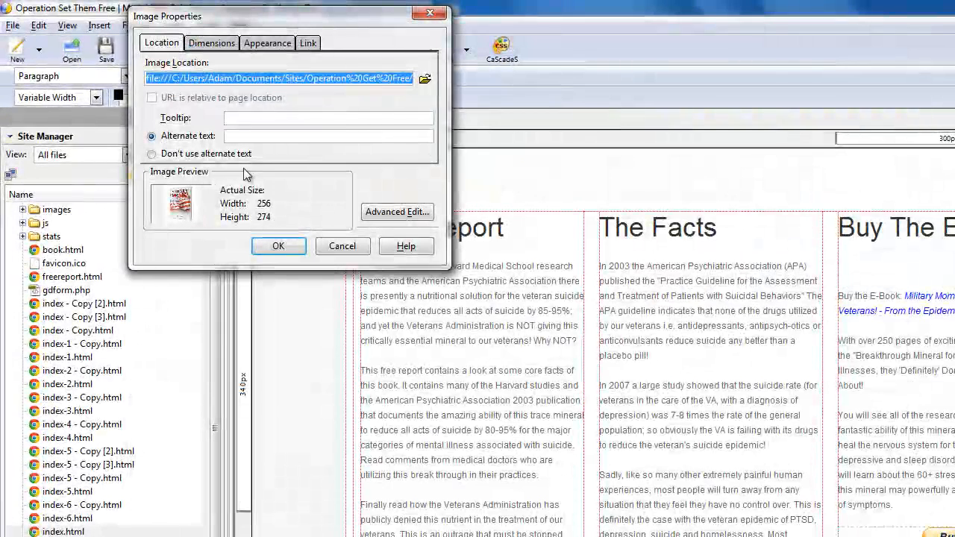
# Shorten the image location to the site path /images/ebook-v1.jpg by removing the local folder prefix
pyautogui.moveTo(410, 78); pyautogui.dragTo(109, 76)
pyautogui.press('Delete')
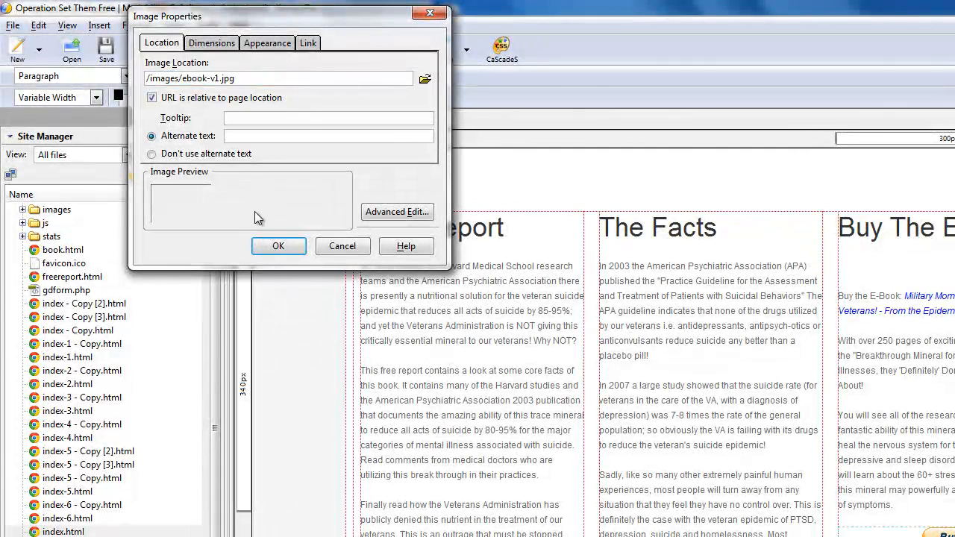
pyautogui.moveTo(239, 77); pyautogui.dragTo(134, 78)
pyautogui.click(240, 78)
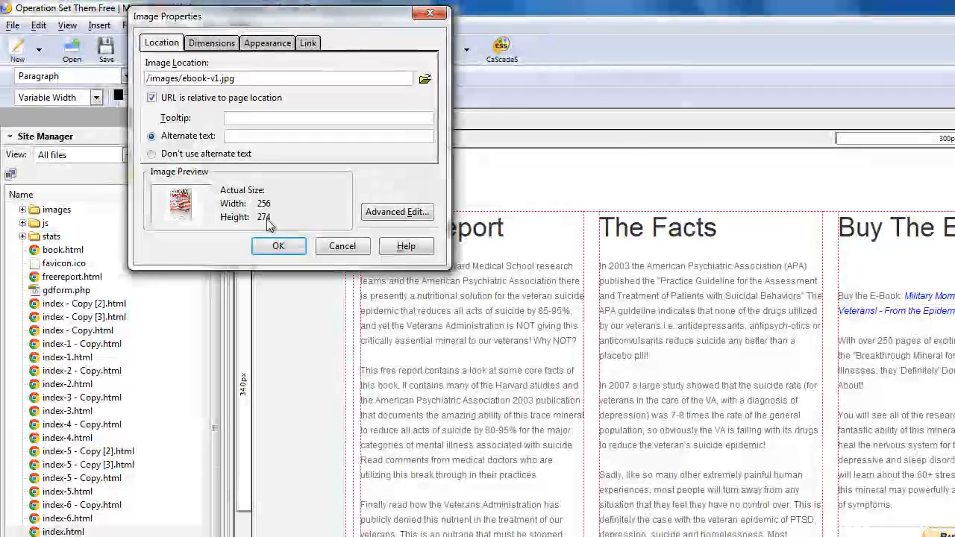
# Insert the image with the Don't use alternate text option and publish the updated index page
pyautogui.click(280, 245)
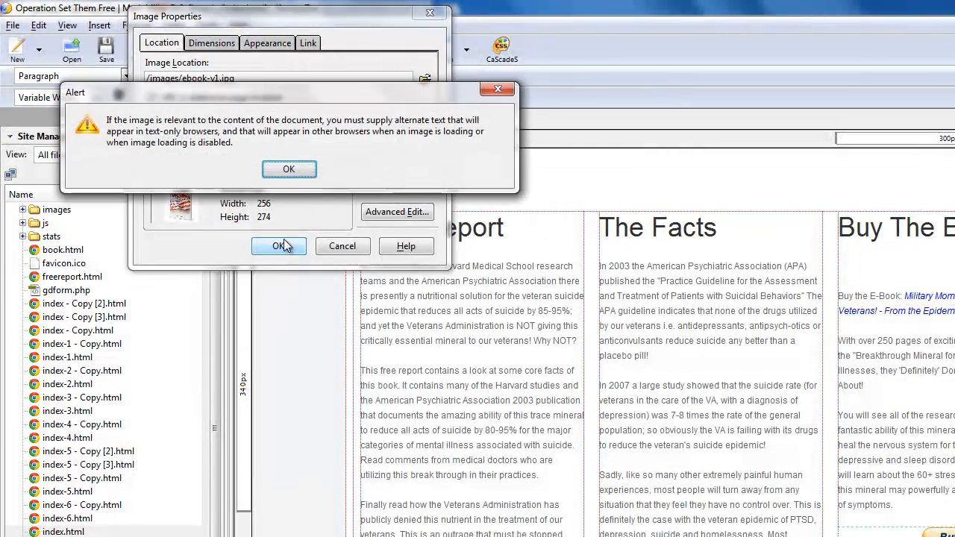
pyautogui.click(298, 173)
pyautogui.click(151, 153)
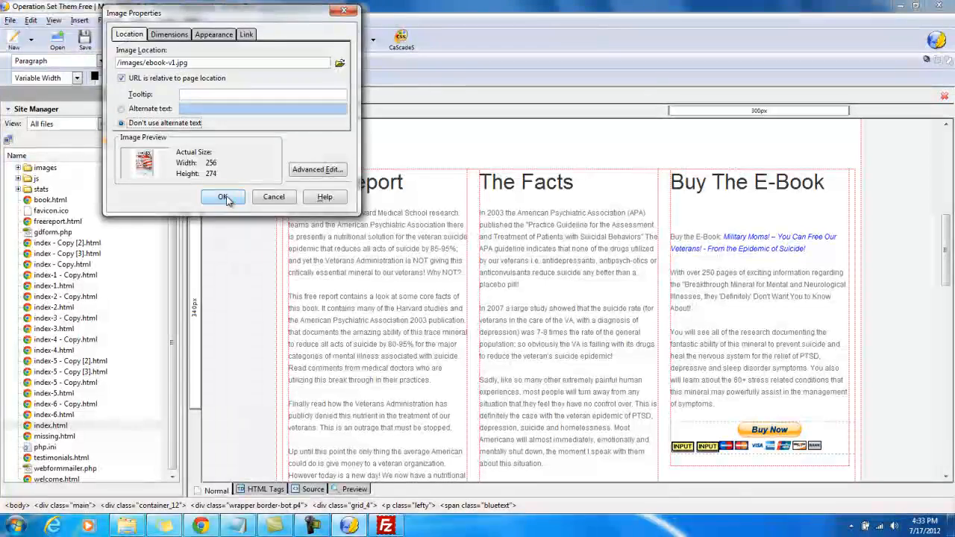
pyautogui.click(230, 204)
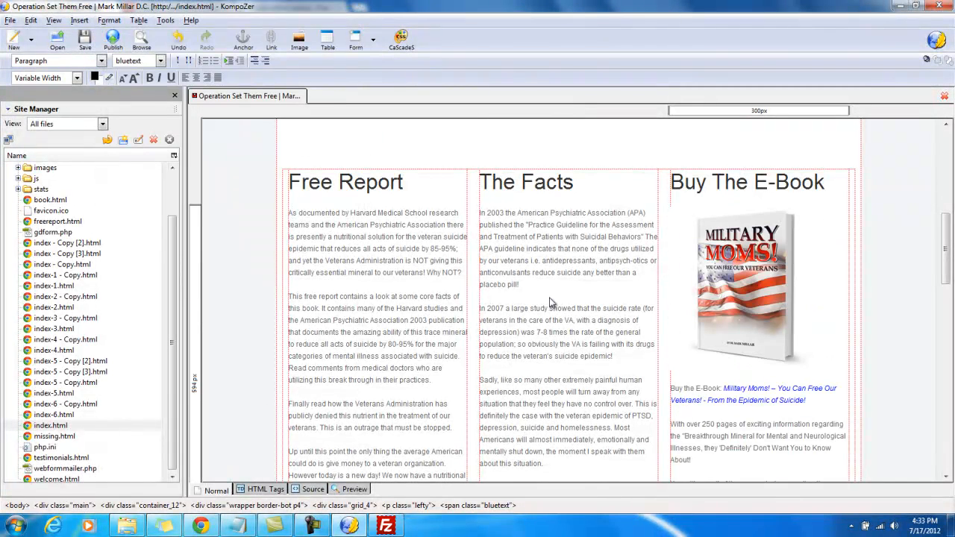
pyautogui.click(560, 270)
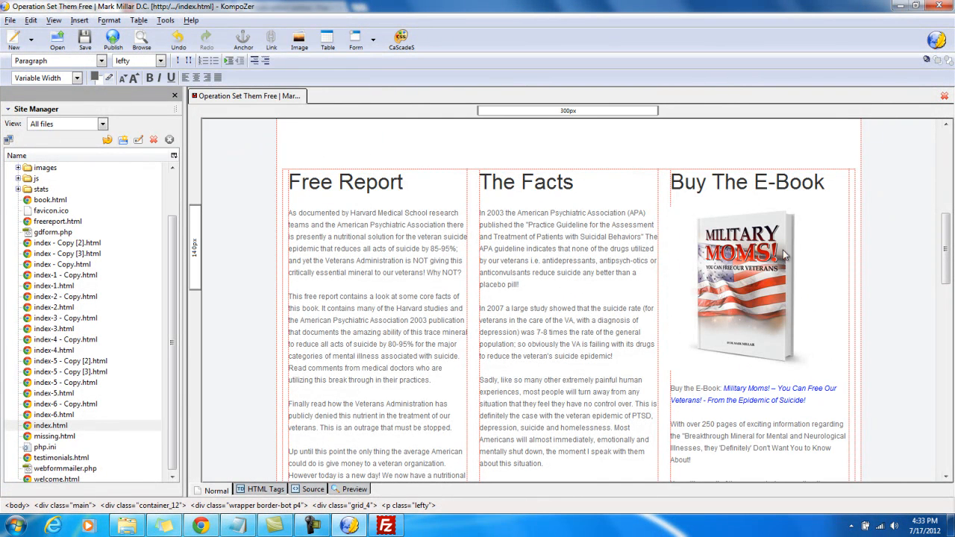
pyautogui.click(112, 39)
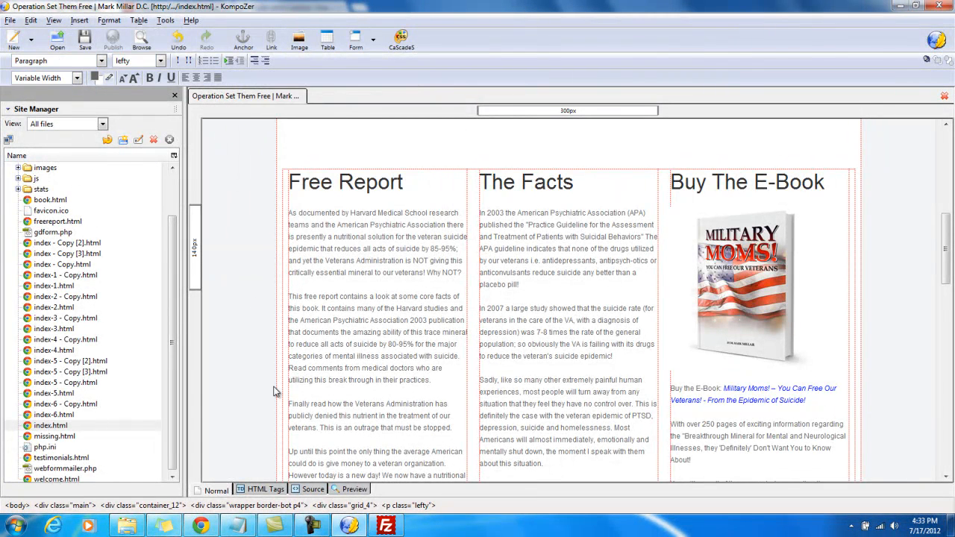
# Switch to FileZilla and review the local ebook images against the files in the server's images folder
pyautogui.click(385, 526)
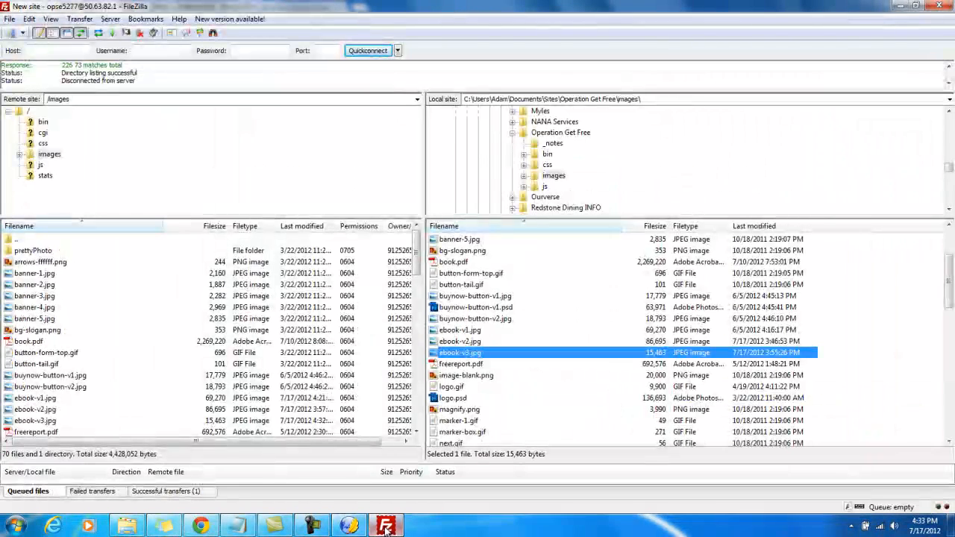
pyautogui.click(458, 342)
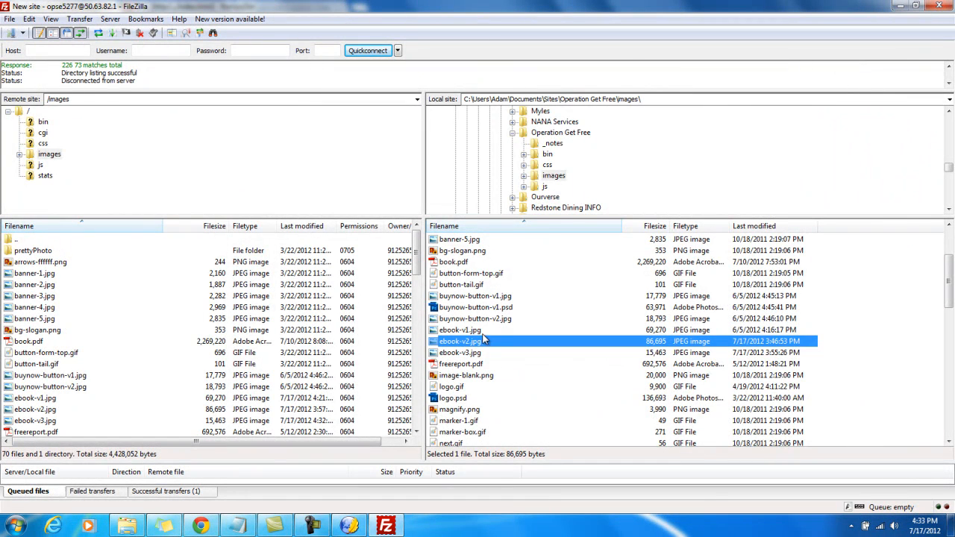
pyautogui.click(463, 352)
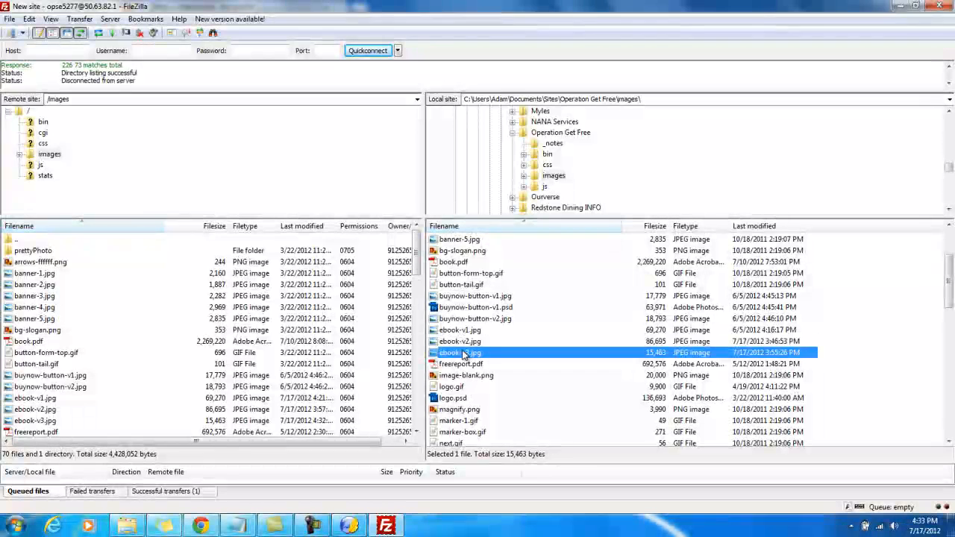
pyautogui.click(37, 297)
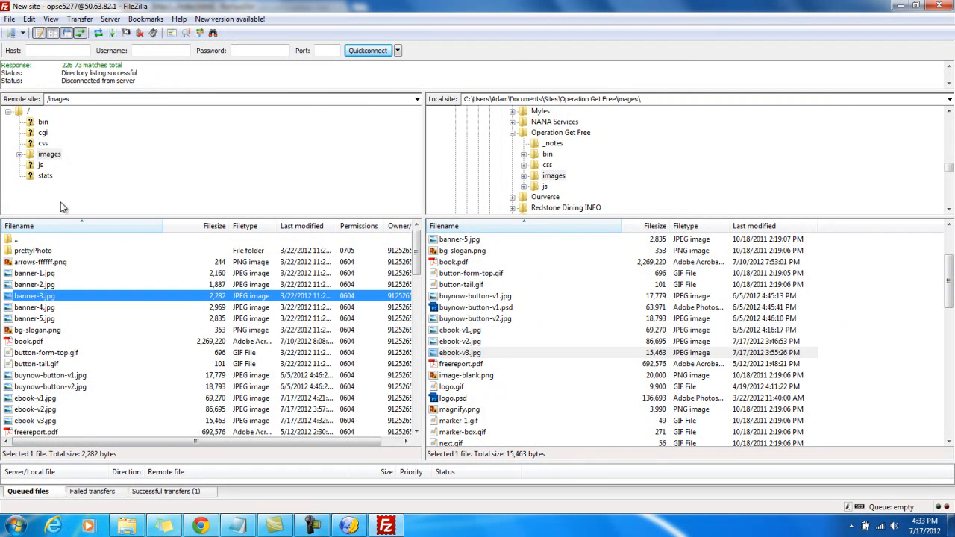
# Upload ebook-v3.jpg from the local Operation Get Free images folder to the server's images folder, overwriting the existing file
pyautogui.click(48, 155)
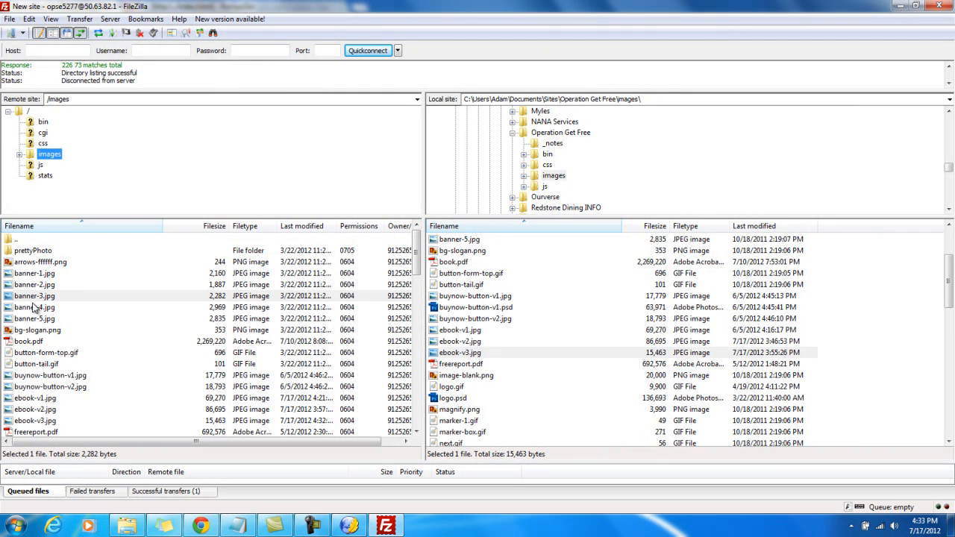
pyautogui.click(547, 165)
pyautogui.click(552, 177)
pyautogui.click(471, 389)
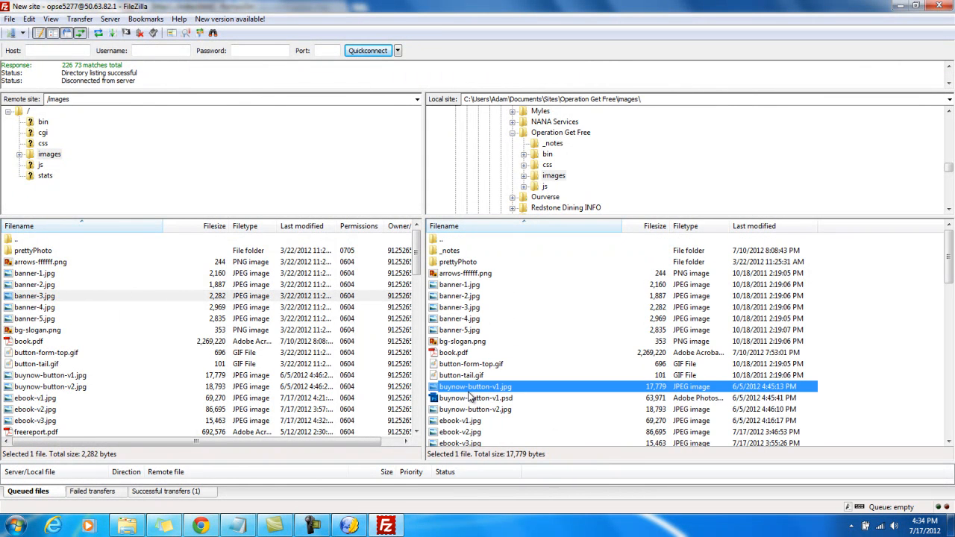
pyautogui.scroll(-1, 470, 394)
pyautogui.moveTo(471, 410); pyautogui.dragTo(64, 366)
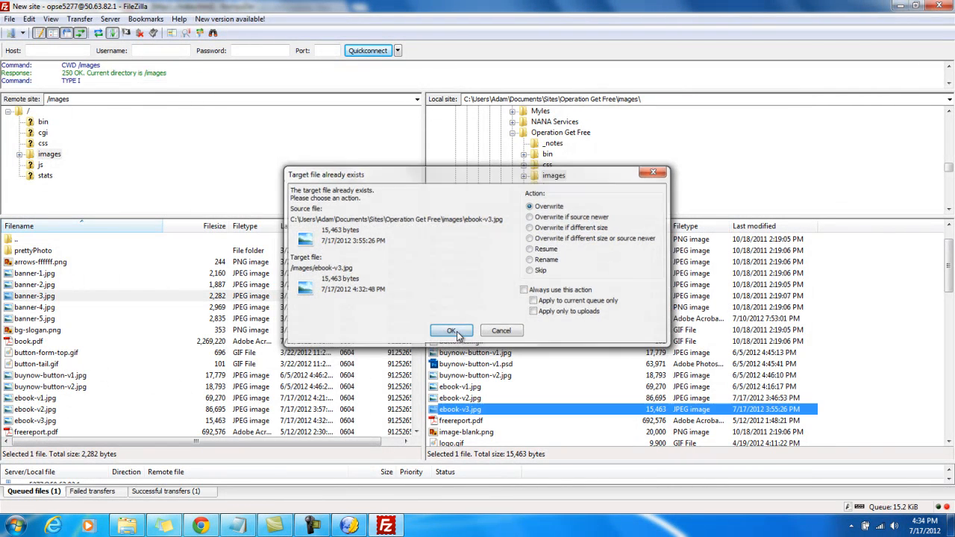
pyautogui.click(451, 331)
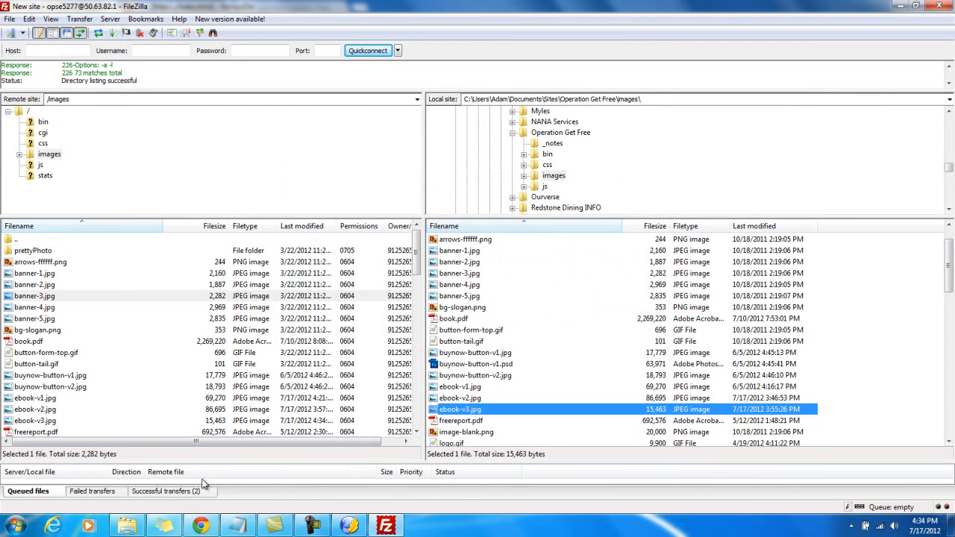
pyautogui.click(200, 526)
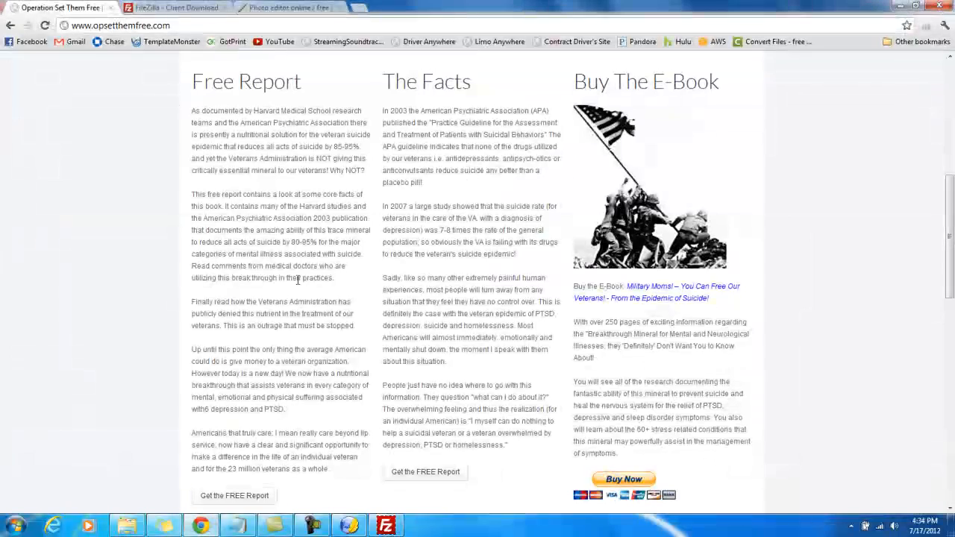
pyautogui.click(45, 26)
pyautogui.scroll(-2, 635, 128)
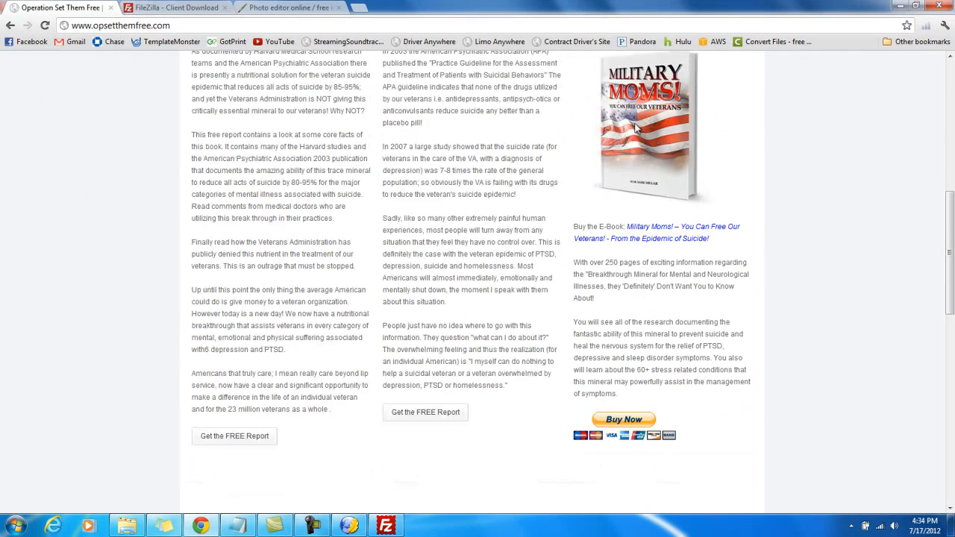
pyautogui.scroll(3, 636, 208)
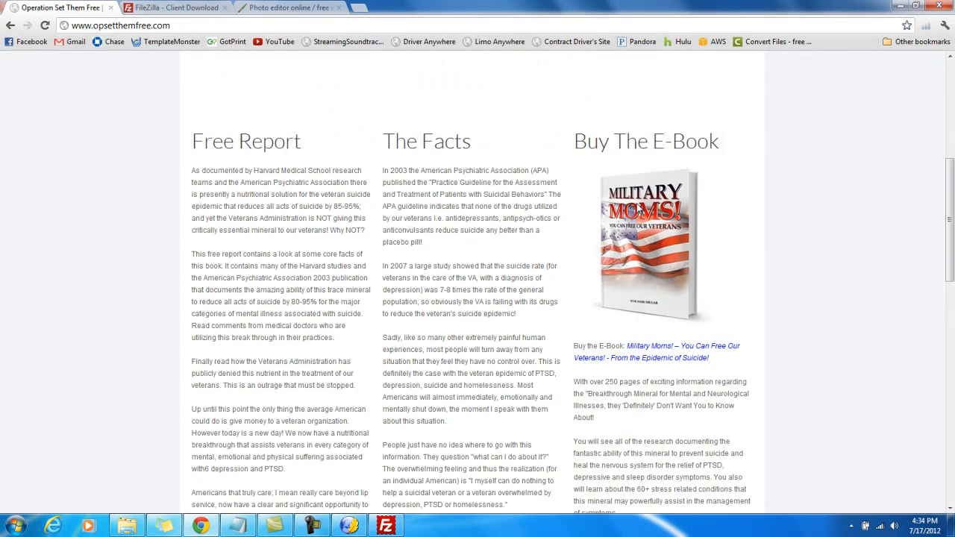
pyautogui.moveTo(482, 206); pyautogui.dragTo(414, 194)
pyautogui.click(487, 204)
pyautogui.scroll(-3, 473, 232)
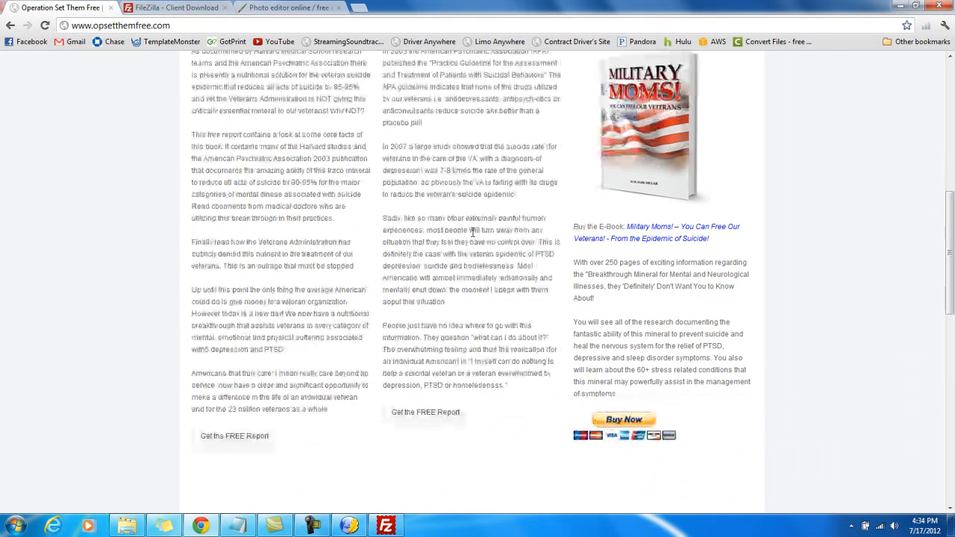
# Switch to KompoZer to look over the index page's columns and report buttons, and check the local image list in FileZilla
pyautogui.click(349, 526)
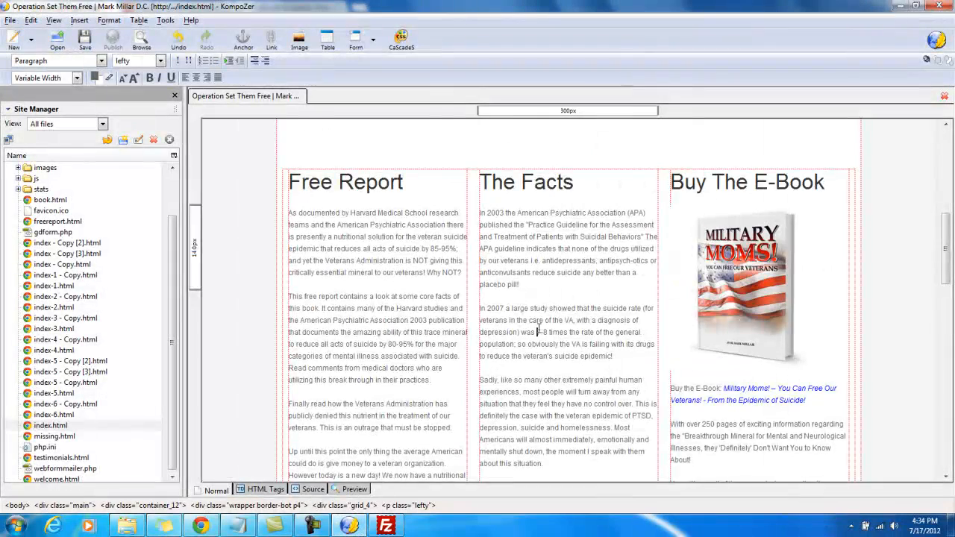
pyautogui.scroll(-5, 538, 332)
pyautogui.scroll(-6, 539, 332)
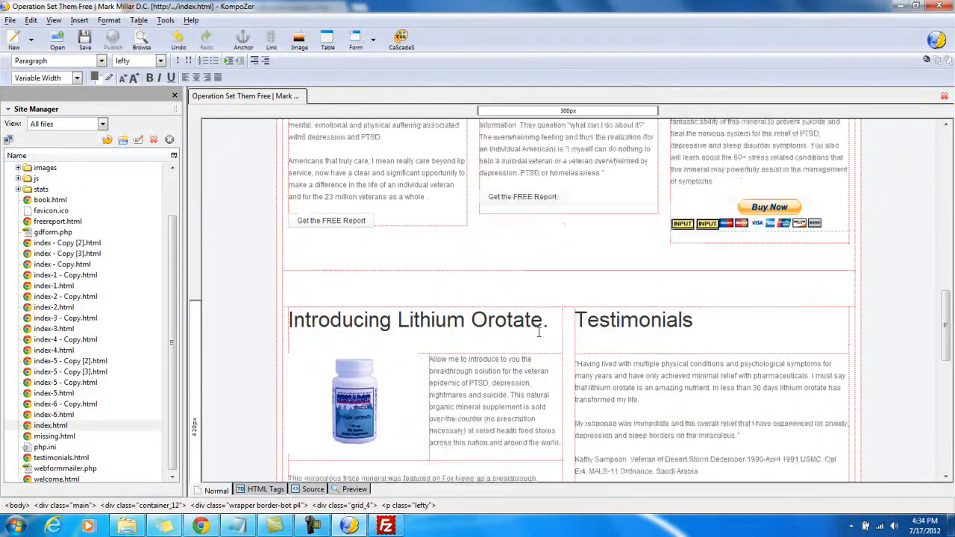
pyautogui.scroll(3, 539, 332)
pyautogui.click(535, 265)
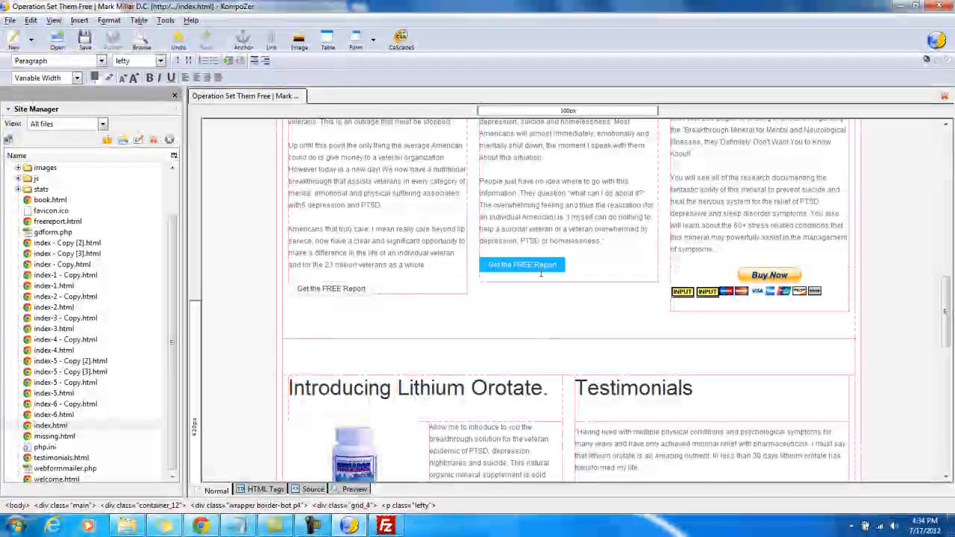
pyautogui.click(535, 265)
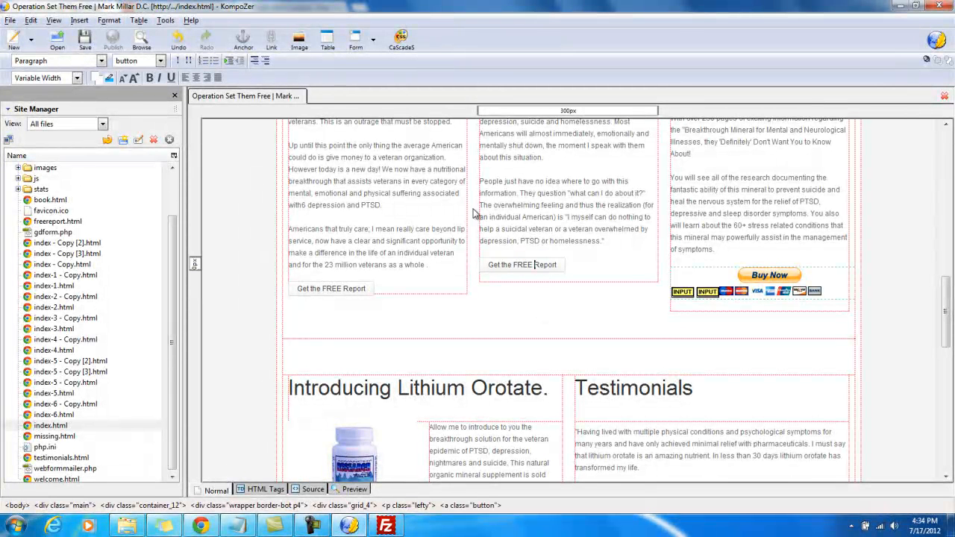
pyautogui.click(538, 182)
pyautogui.scroll(7, 539, 182)
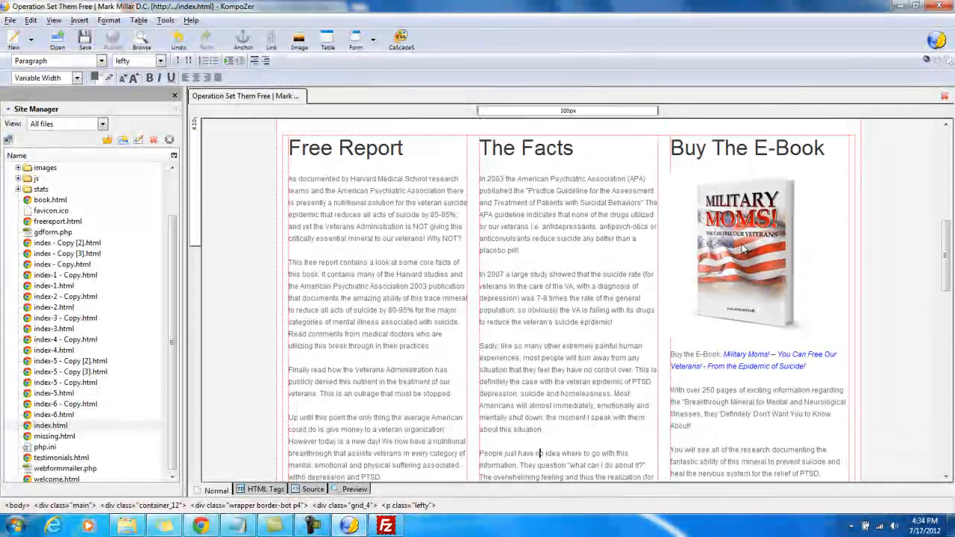
pyautogui.click(385, 526)
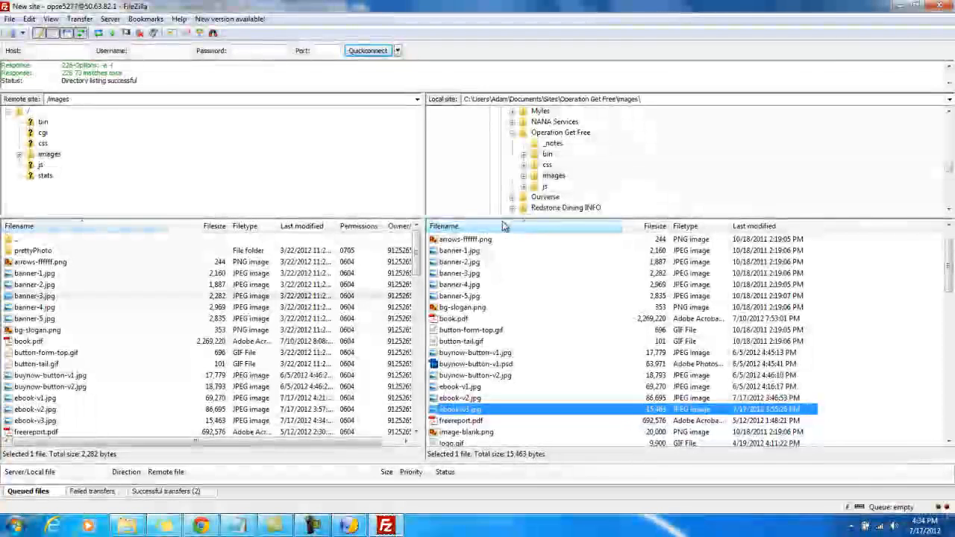
pyautogui.click(463, 285)
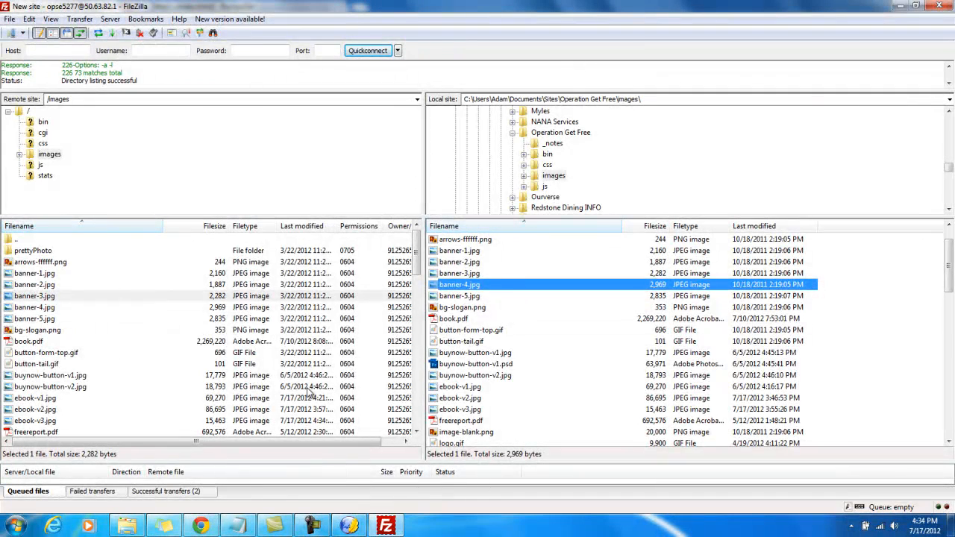
# Switch to Chrome and open the Pixlr photo editor from the pixlr.com home page
pyautogui.click(203, 525)
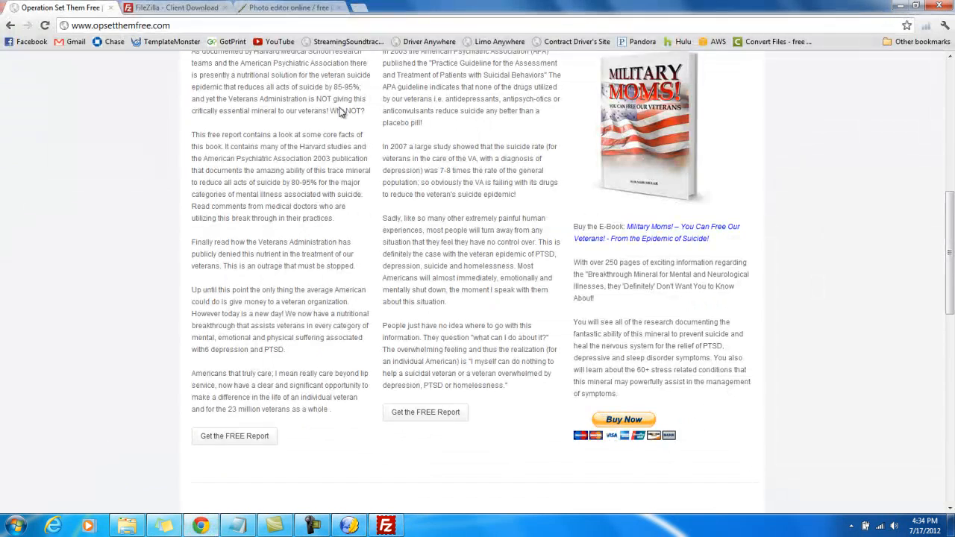
pyautogui.click(282, 6)
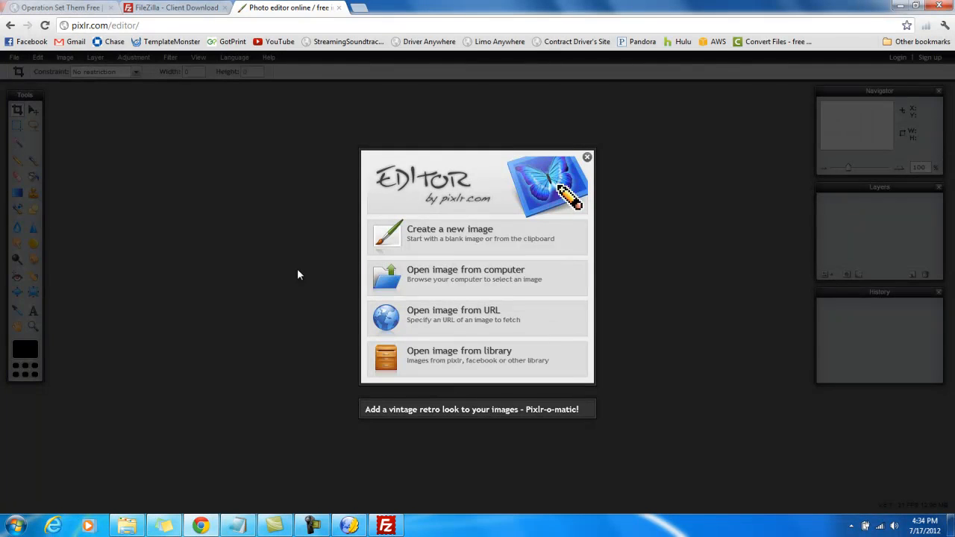
pyautogui.click(10, 26)
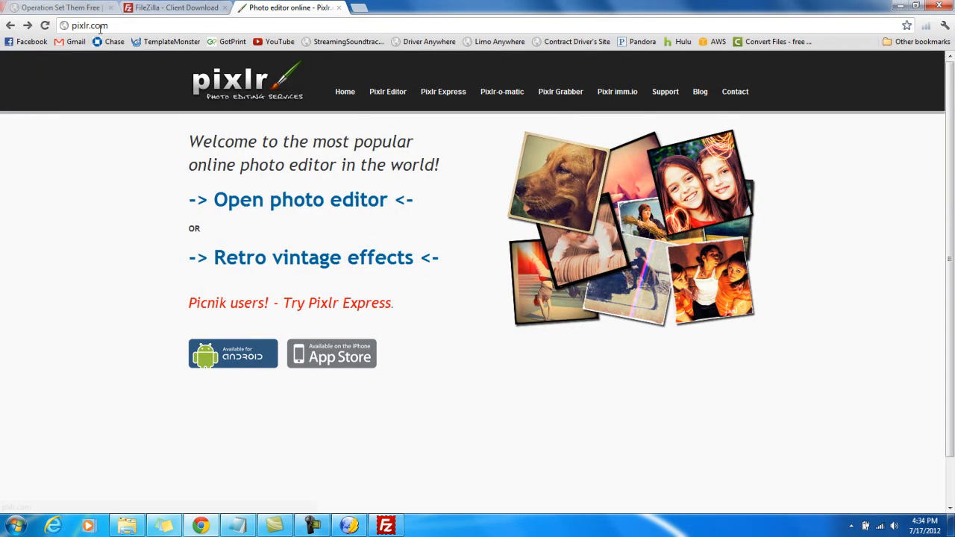
pyautogui.click(272, 200)
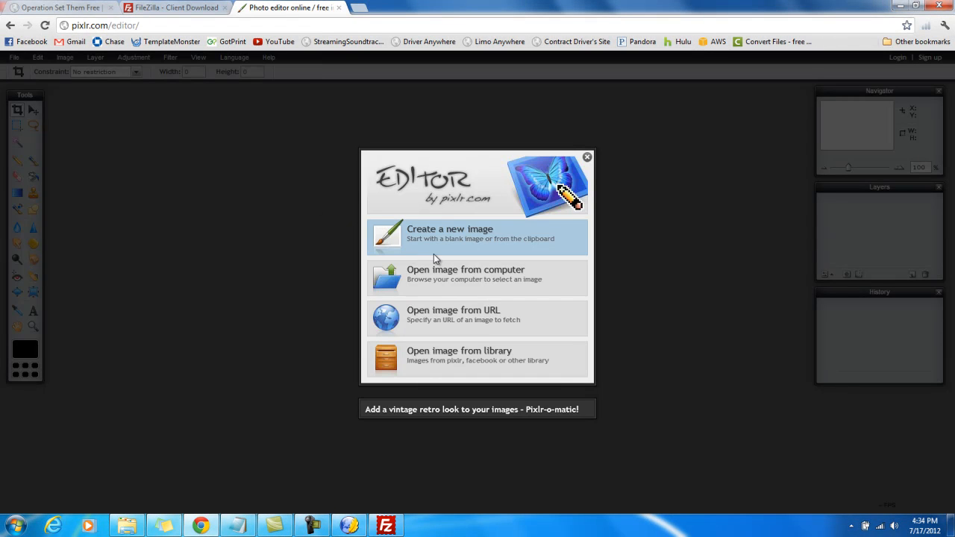
# Open the ebook-v2 image from the Operation Get Free images folder on the computer and reposition its window in the workspace
pyautogui.click(446, 272)
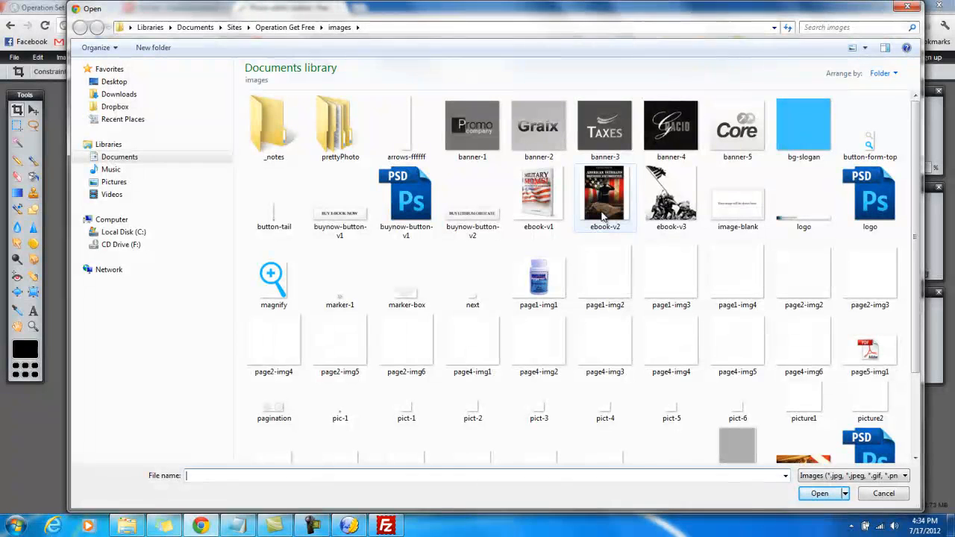
pyautogui.click(285, 27)
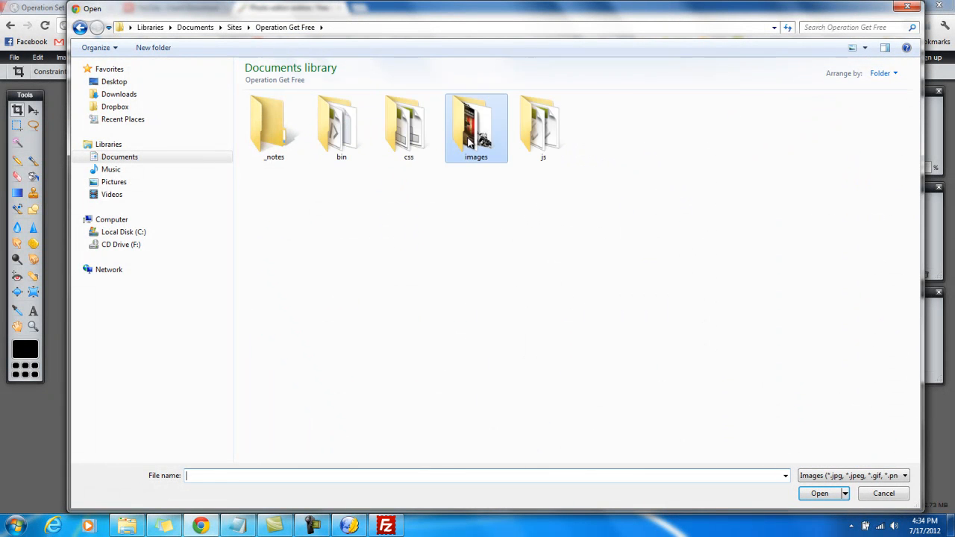
pyautogui.doubleClick(470, 143)
pyautogui.doubleClick(594, 194)
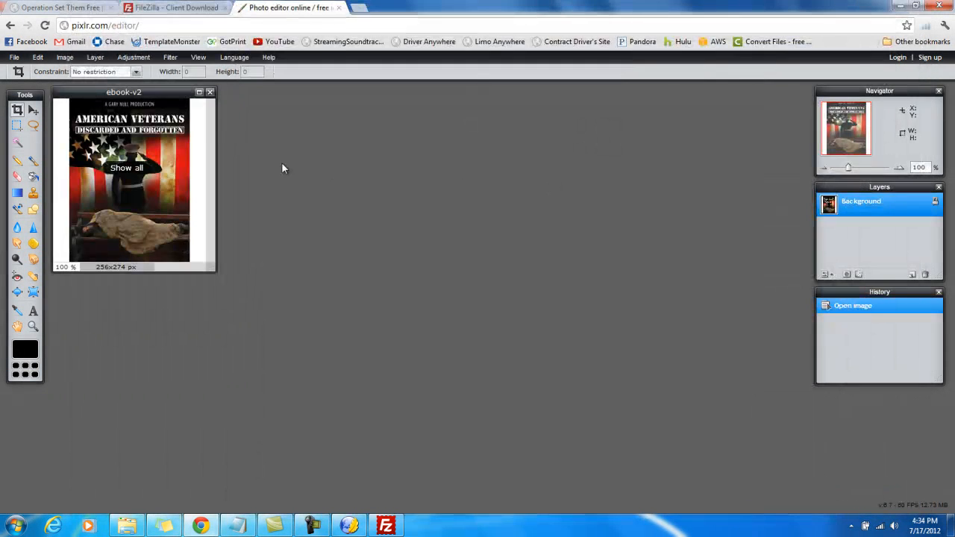
pyautogui.moveTo(54, 91); pyautogui.dragTo(179, 128)
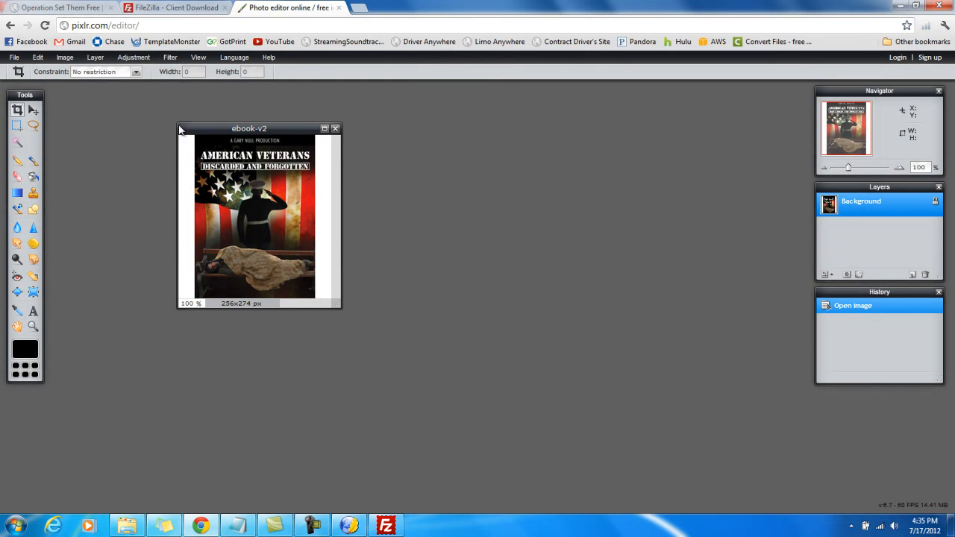
# Save the image to the computer as a JPEG named ebook-v4 in the Operation Get Free images folder
pyautogui.click(14, 57)
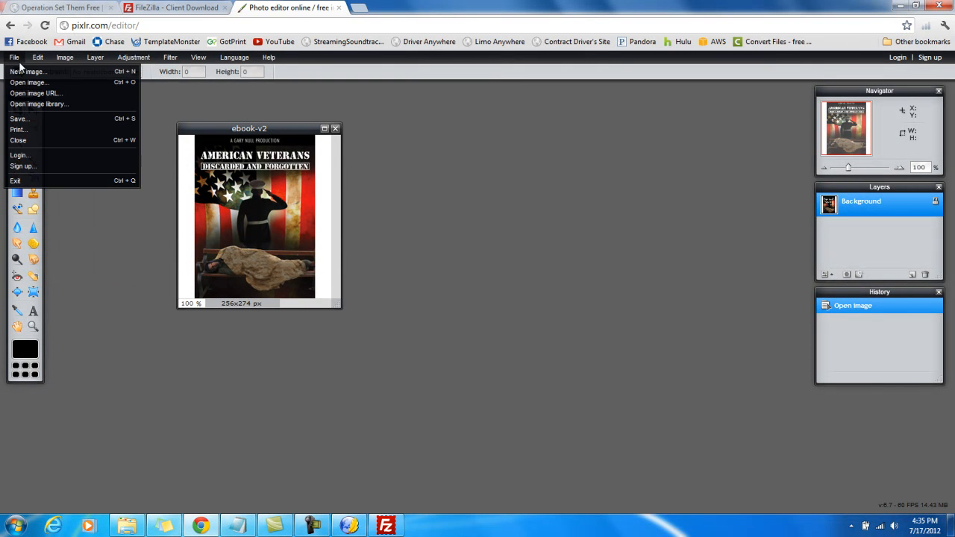
pyautogui.click(31, 119)
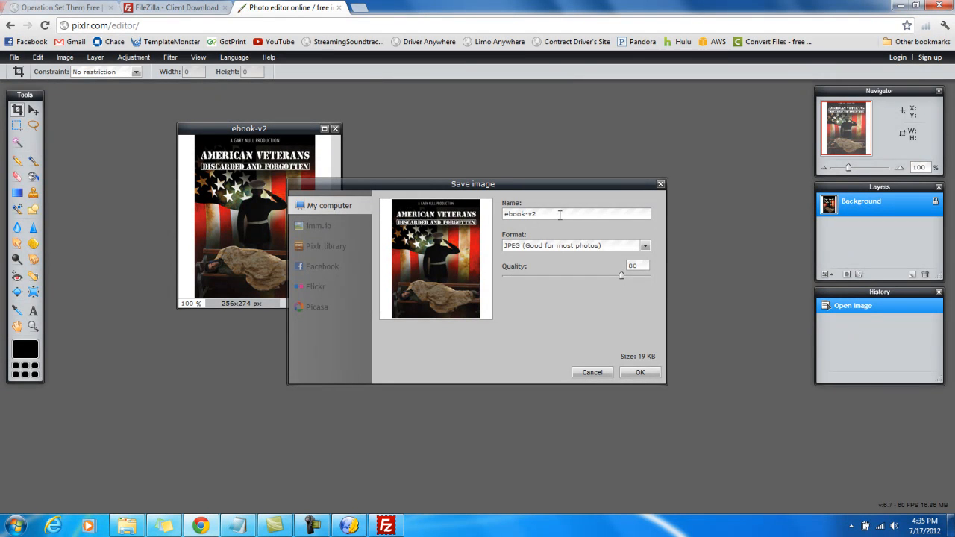
pyautogui.press('BackSpace')
pyautogui.write('4')
pyautogui.click(639, 375)
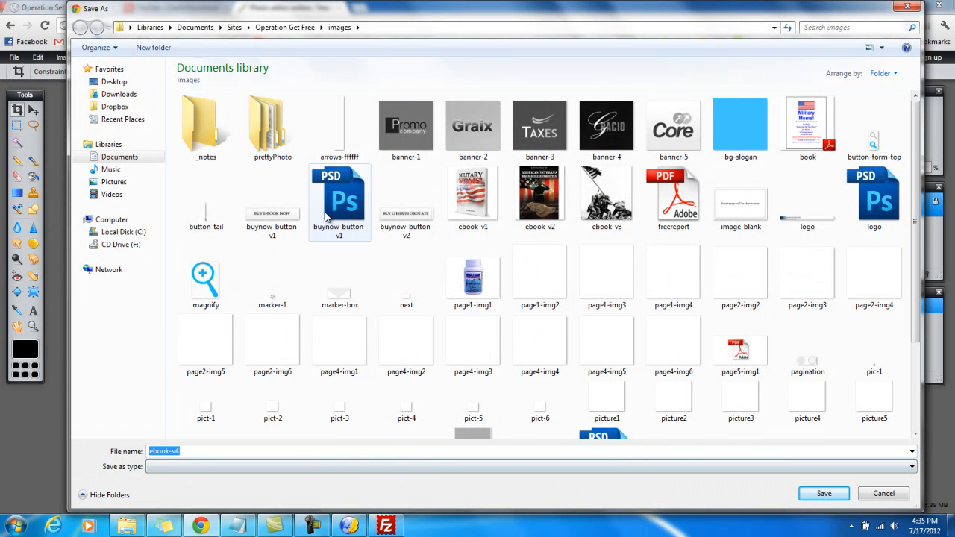
pyautogui.click(285, 27)
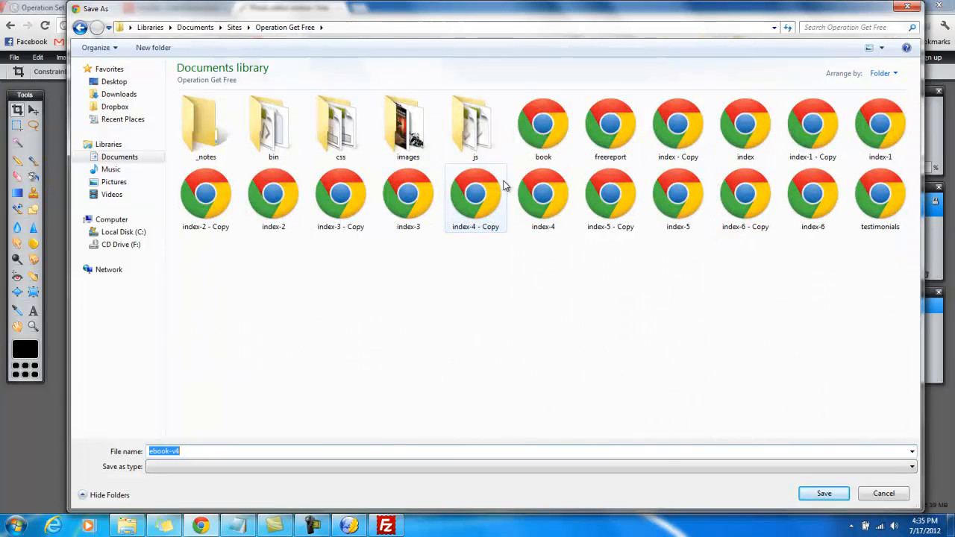
pyautogui.doubleClick(407, 127)
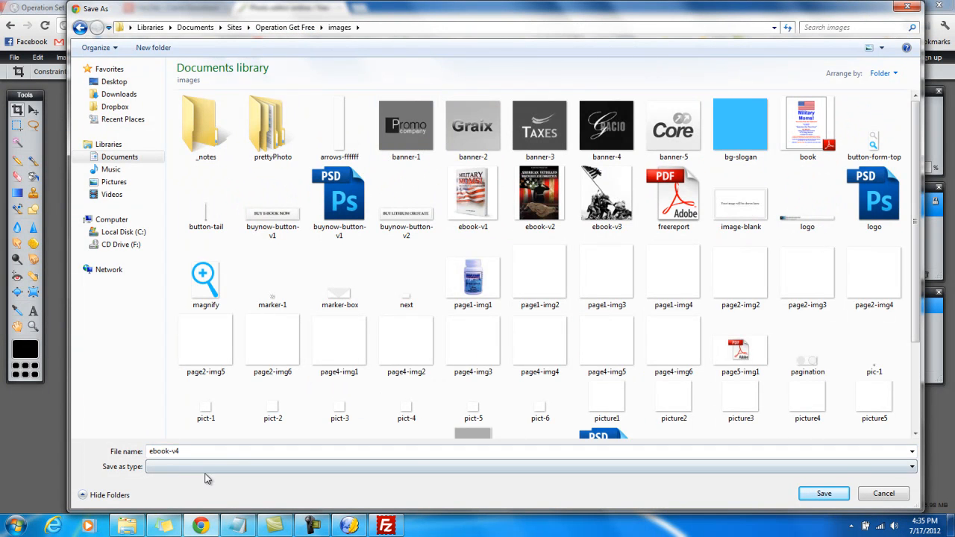
pyautogui.click(824, 495)
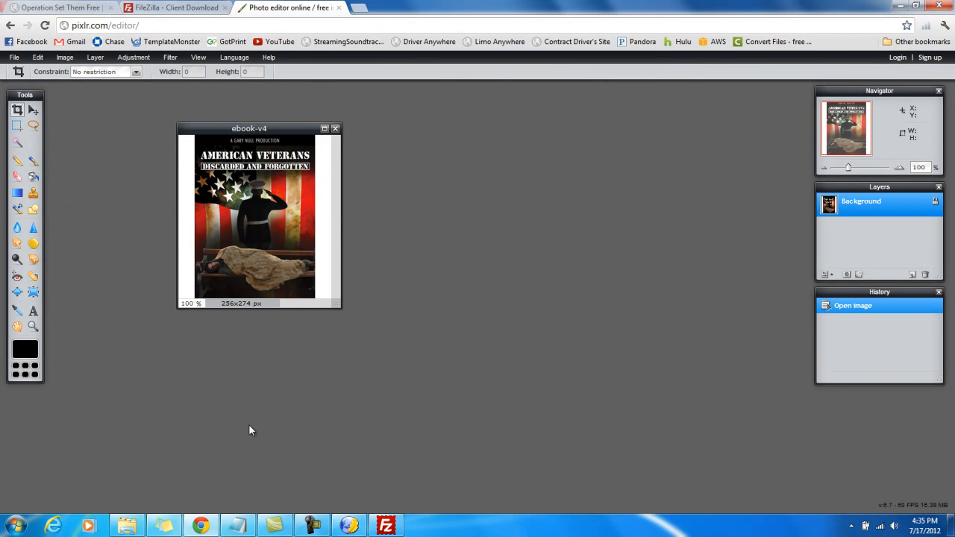
# Switch to KompoZer and look over the index page from the header banner to the Buy The E-Book image
pyautogui.click(355, 522)
pyautogui.click(728, 275)
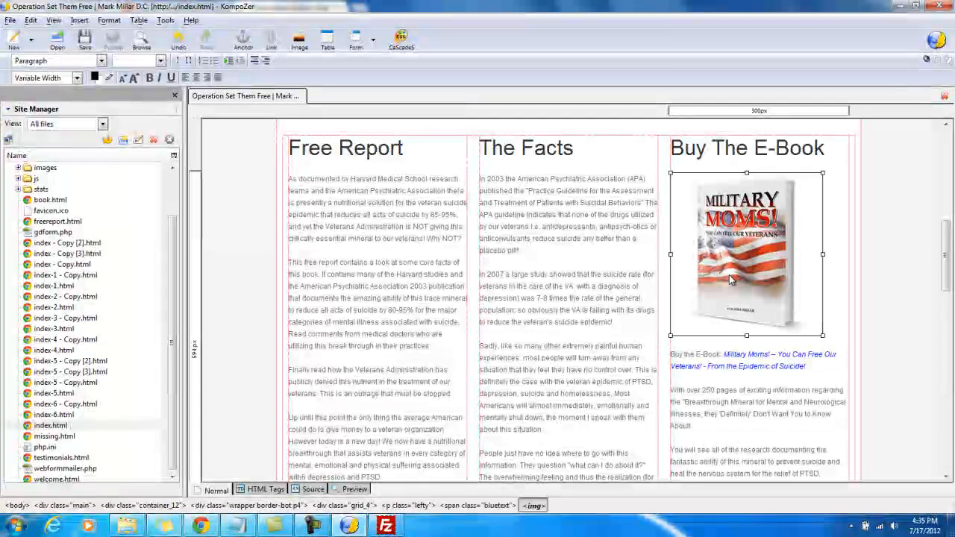
pyautogui.click(548, 227)
pyautogui.scroll(2, 553, 273)
pyautogui.scroll(3, 553, 273)
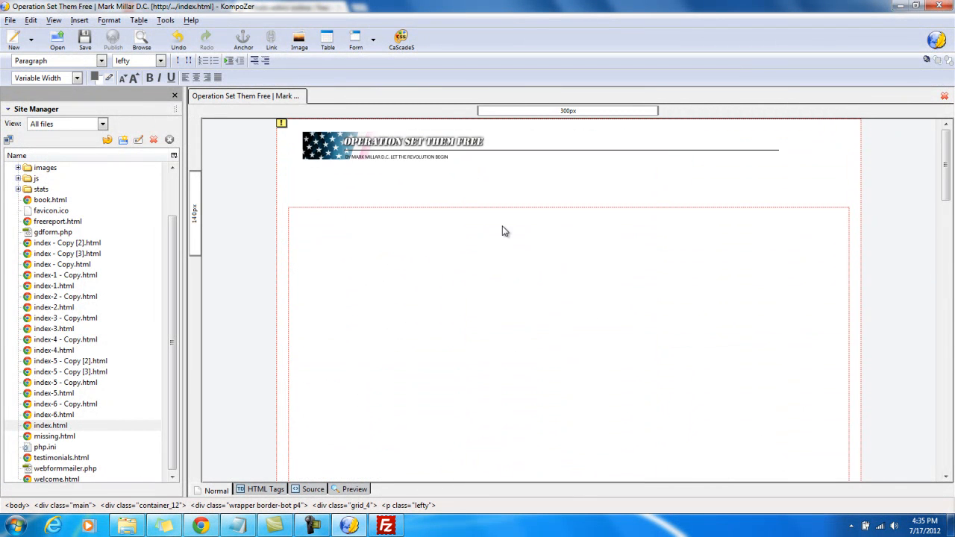
pyautogui.scroll(-5, 499, 232)
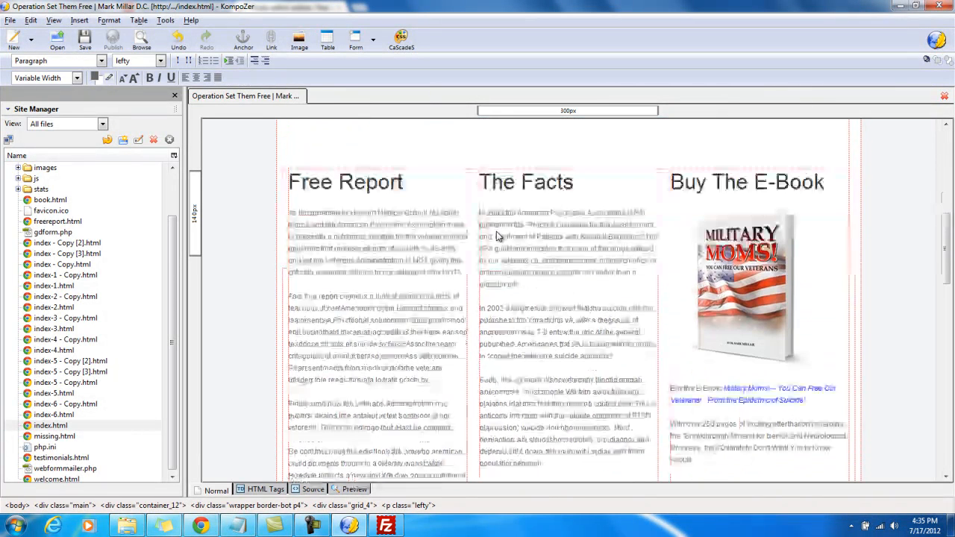
# Open freereport.html from the site files and examine its PDF image, download link and FAQs text
pyautogui.doubleClick(54, 222)
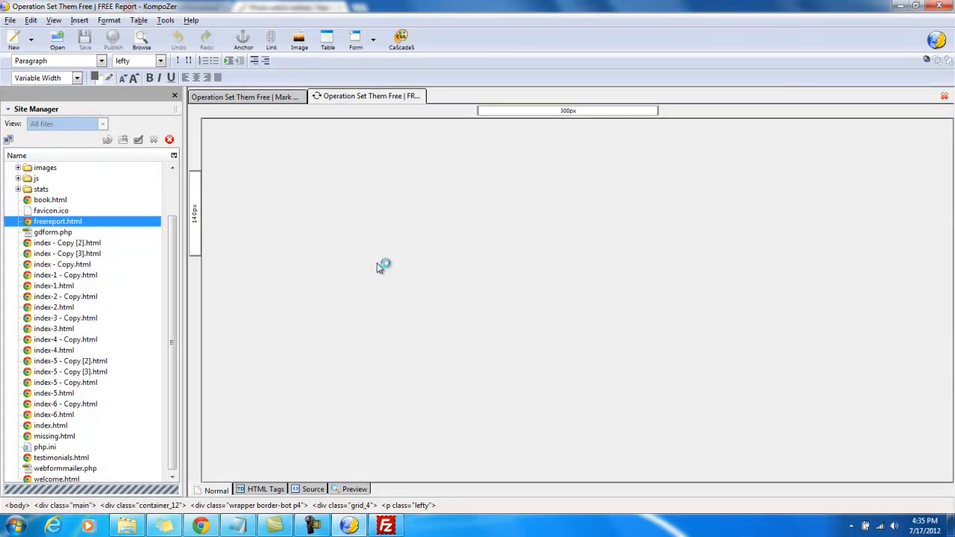
pyautogui.scroll(-3, 351, 297)
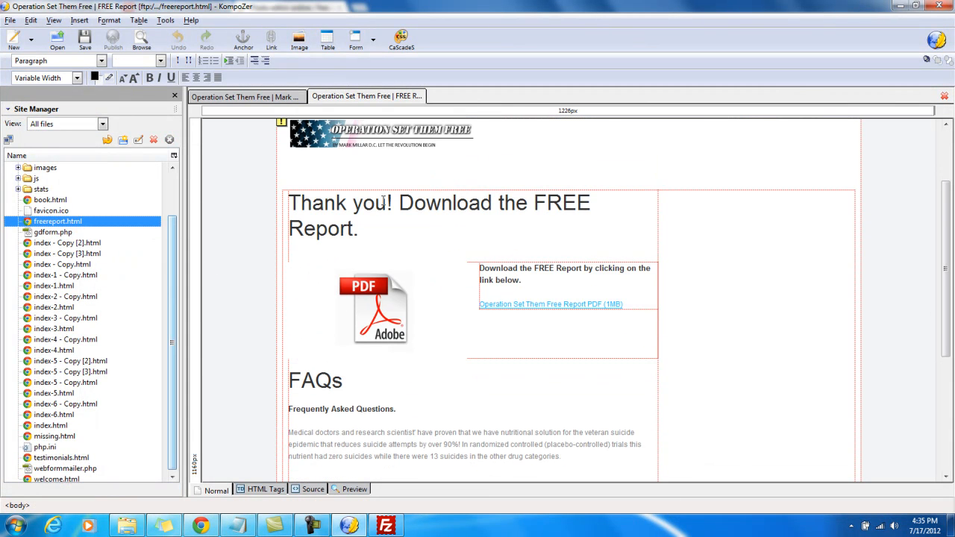
pyautogui.scroll(-2, 454, 283)
pyautogui.click(535, 234)
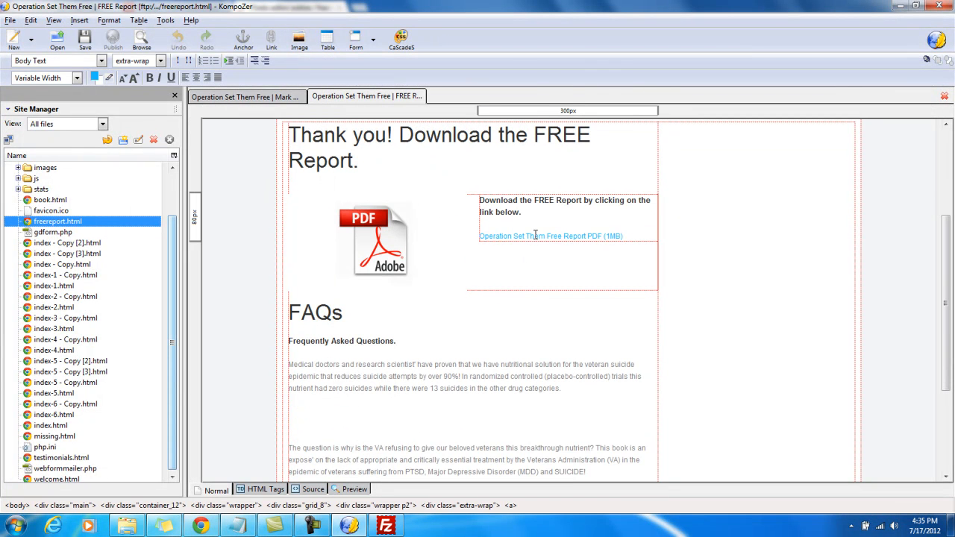
pyautogui.moveTo(471, 366); pyautogui.dragTo(404, 365)
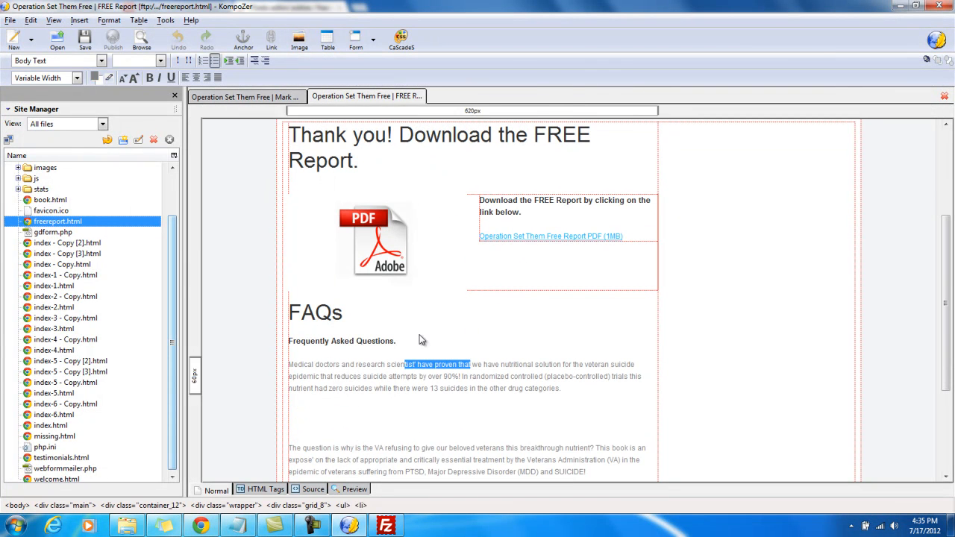
pyautogui.click(387, 263)
pyautogui.click(532, 365)
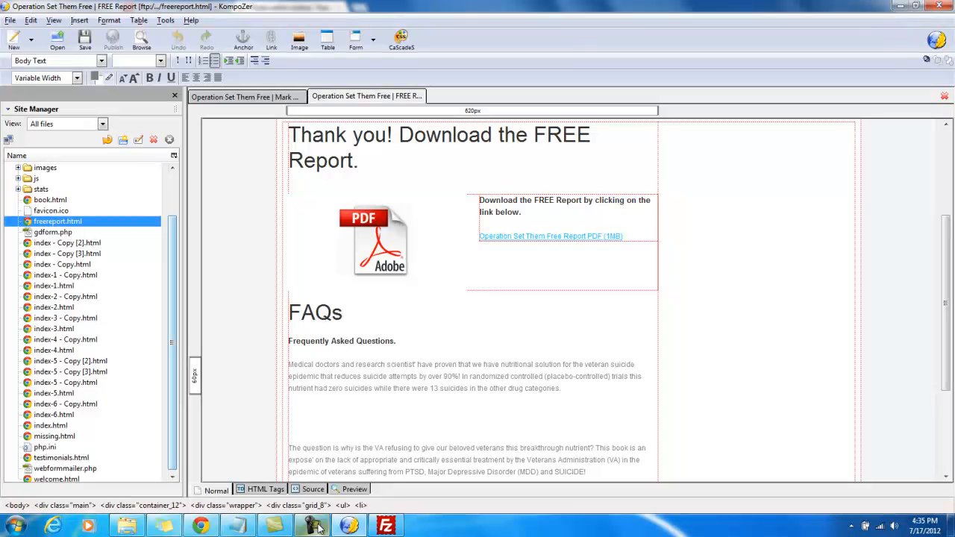
pyautogui.moveTo(320, 527)
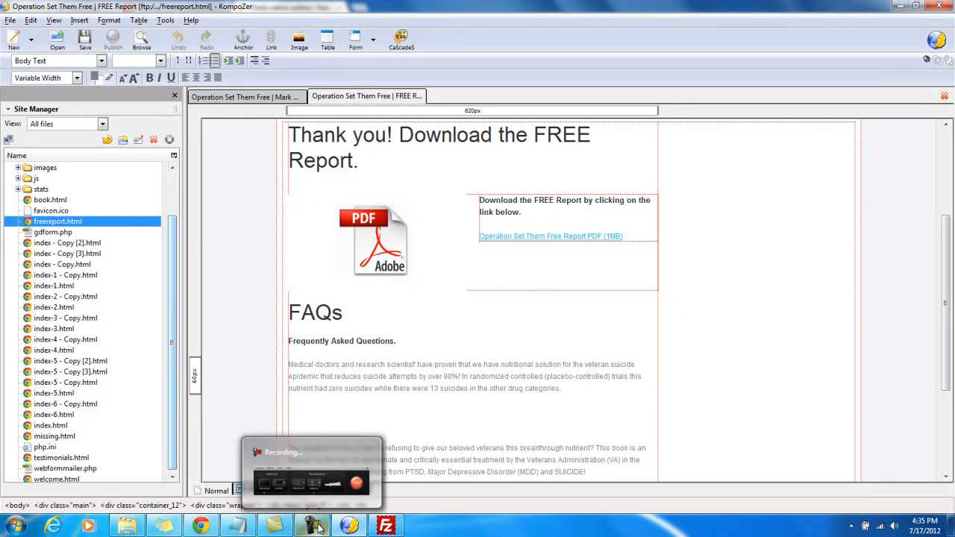